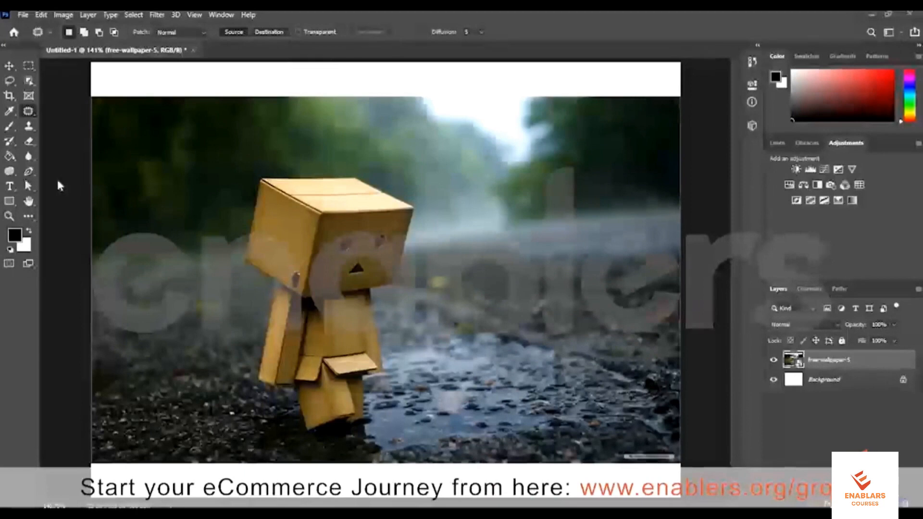
With the Blur tool active, rasterize the free-wallpaper-5 smart object and duplicate its layer.
{"action": "left_click", "coordinate": [31, 155]}
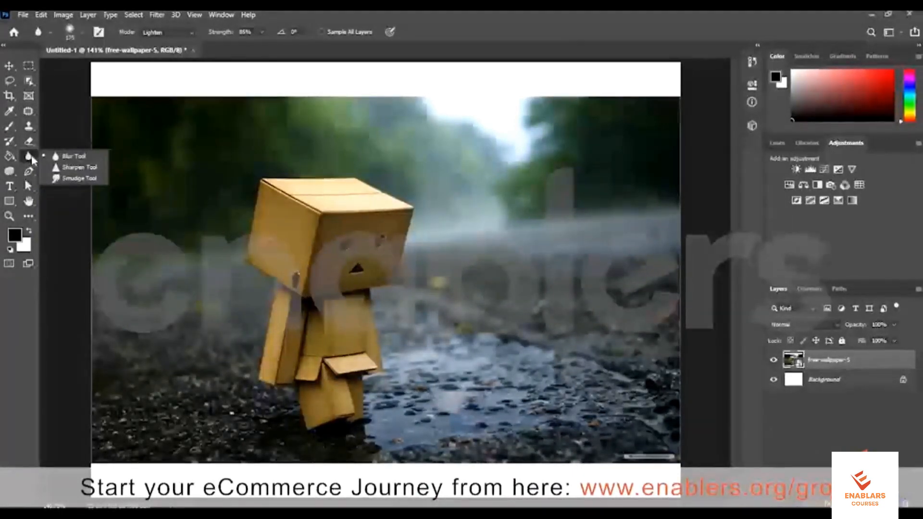
{"action": "left_click", "coordinate": [31, 155]}
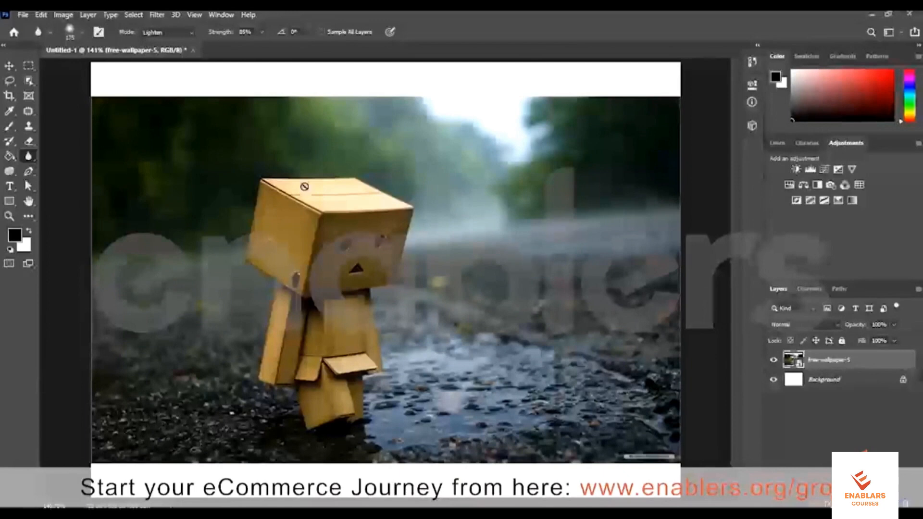
{"action": "right_click", "coordinate": [22, 157]}
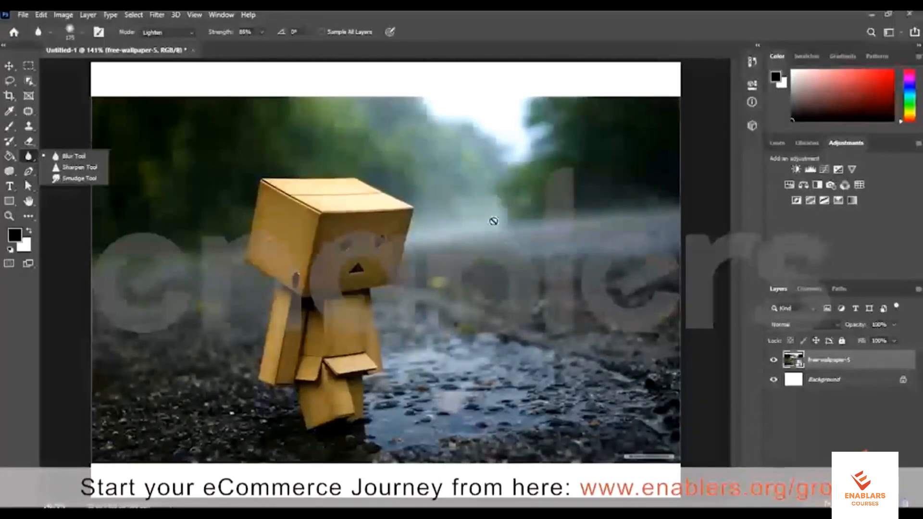
{"action": "left_click", "coordinate": [523, 234]}
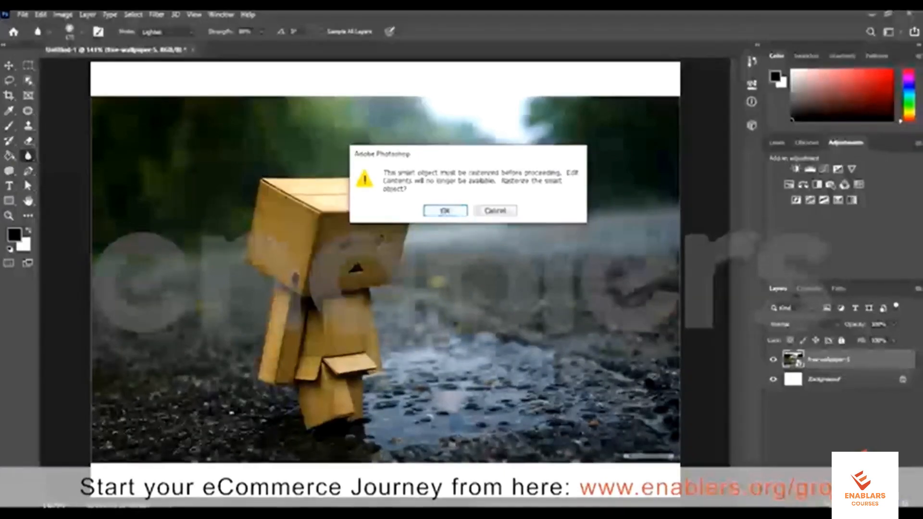
{"action": "left_click", "coordinate": [444, 211]}
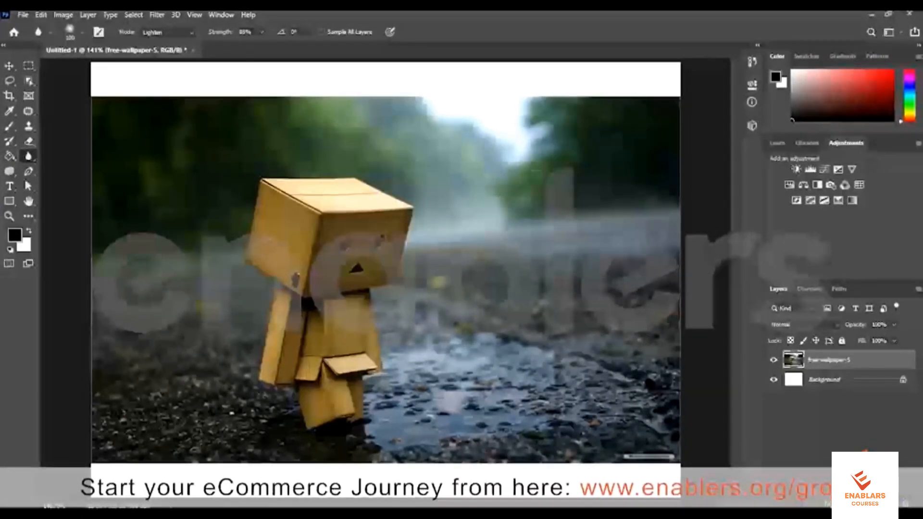
{"action": "key", "text": "bracketleft"}
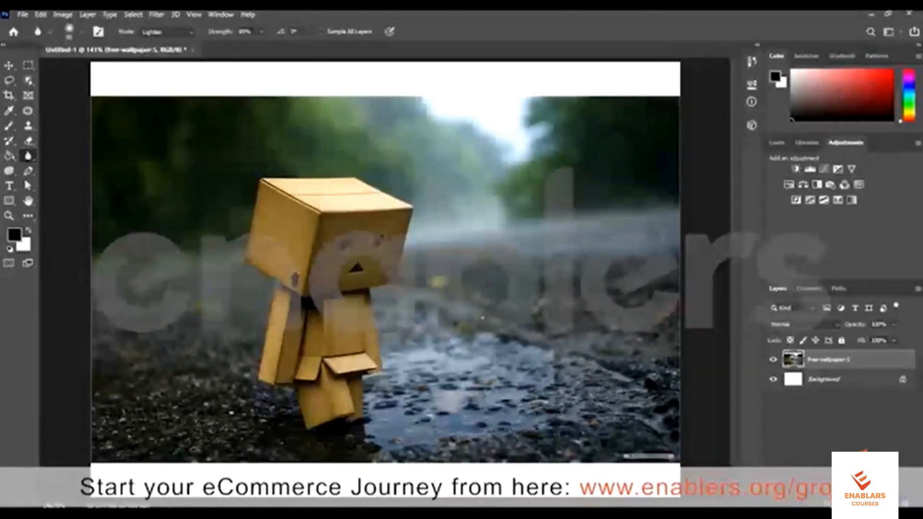
{"action": "key", "text": "ctrl+j"}
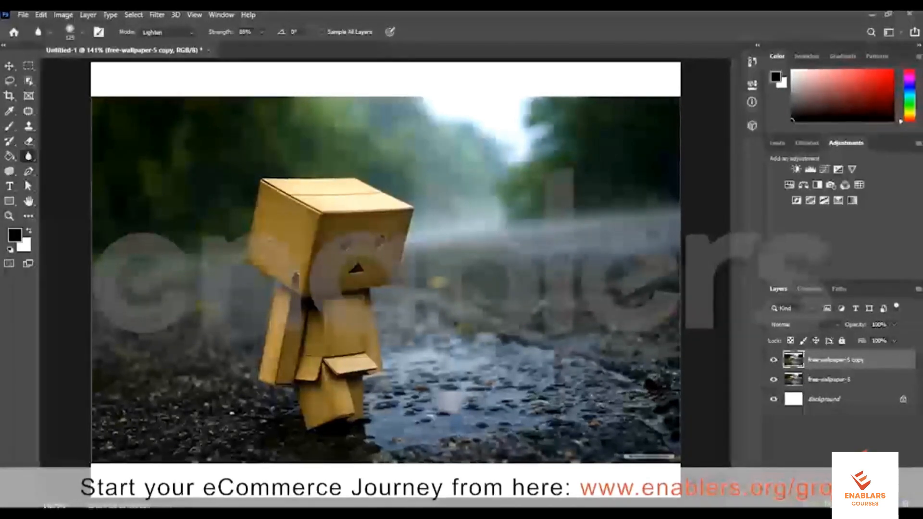
Set the Blur tool to Normal mode, 40% strength and Sample All Layers, and blur the ground around the box figure.
{"action": "left_click", "coordinate": [160, 34]}
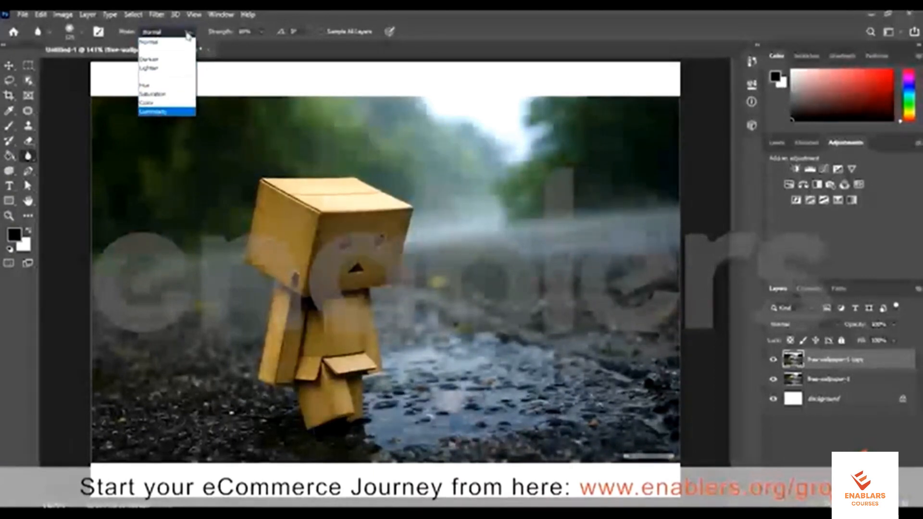
{"action": "left_click", "coordinate": [163, 42]}
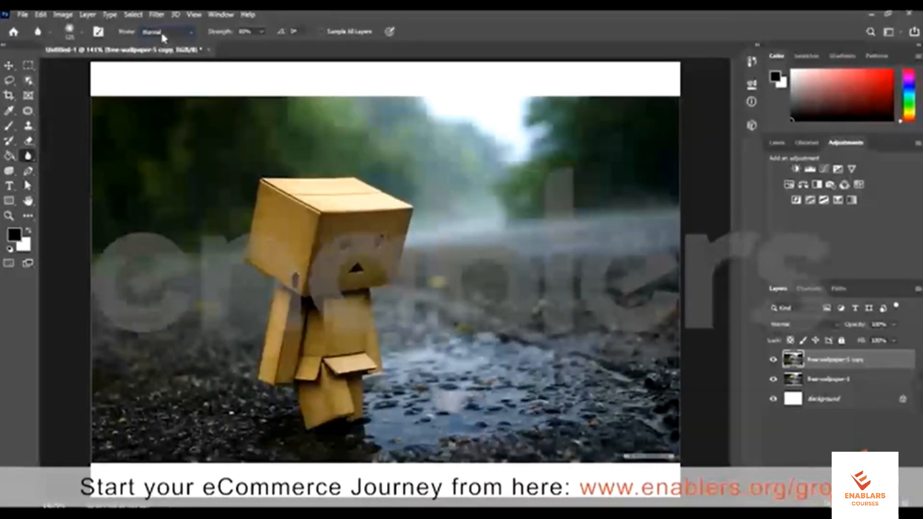
{"action": "left_click", "coordinate": [260, 32]}
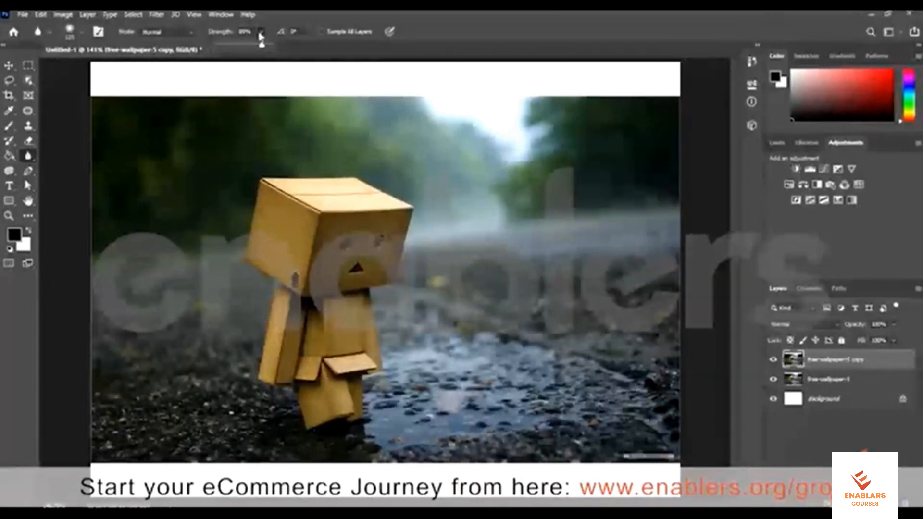
{"action": "mouse_move", "coordinate": [260, 45]}
{"action": "left_mouse_down"}
{"action": "mouse_move", "coordinate": [230, 50]}
{"action": "mouse_move", "coordinate": [247, 53]}
{"action": "left_mouse_up"}
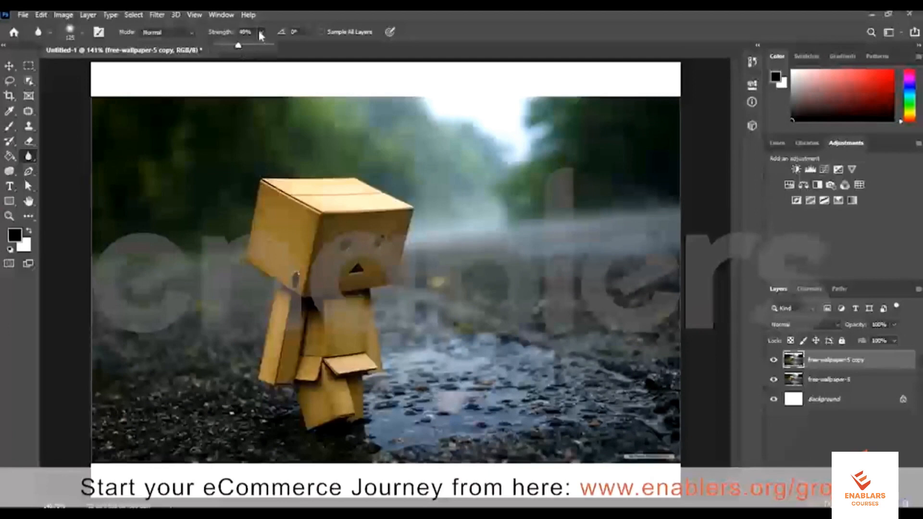
{"action": "left_click", "coordinate": [260, 34]}
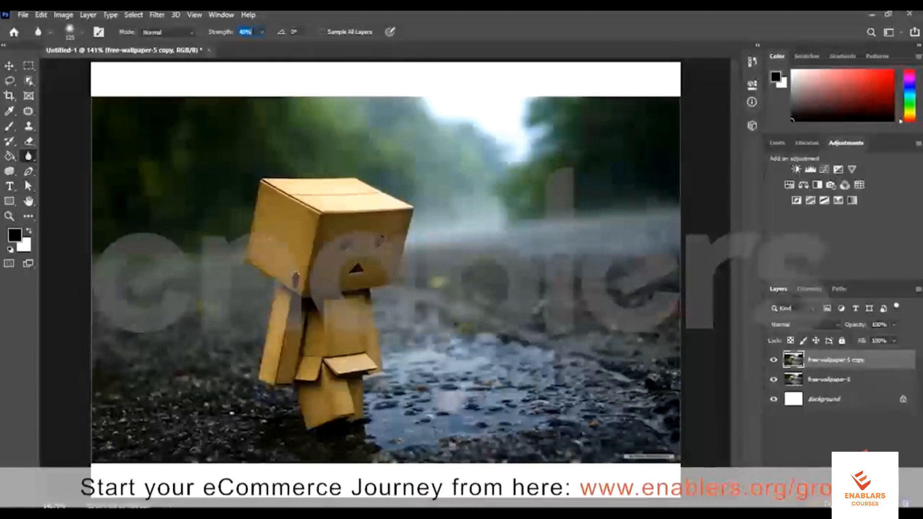
{"action": "left_click", "coordinate": [321, 31]}
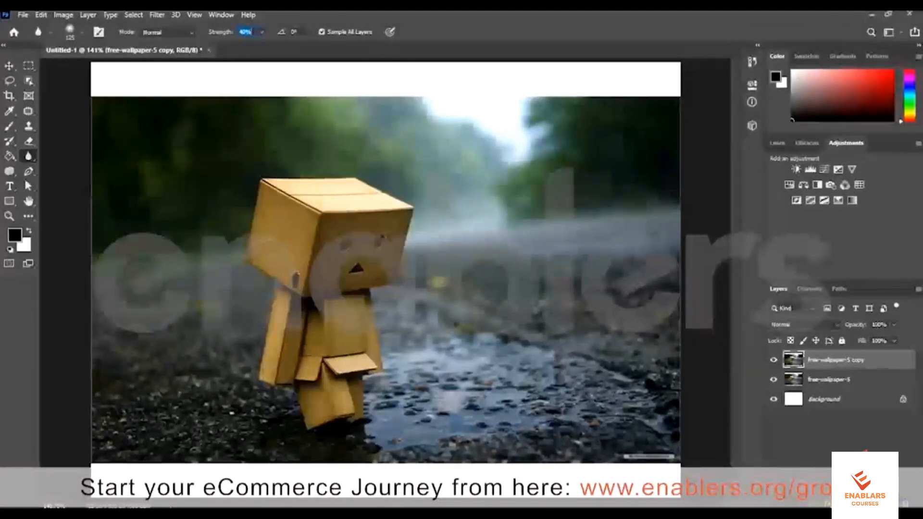
{"action": "key", "text": "Return"}
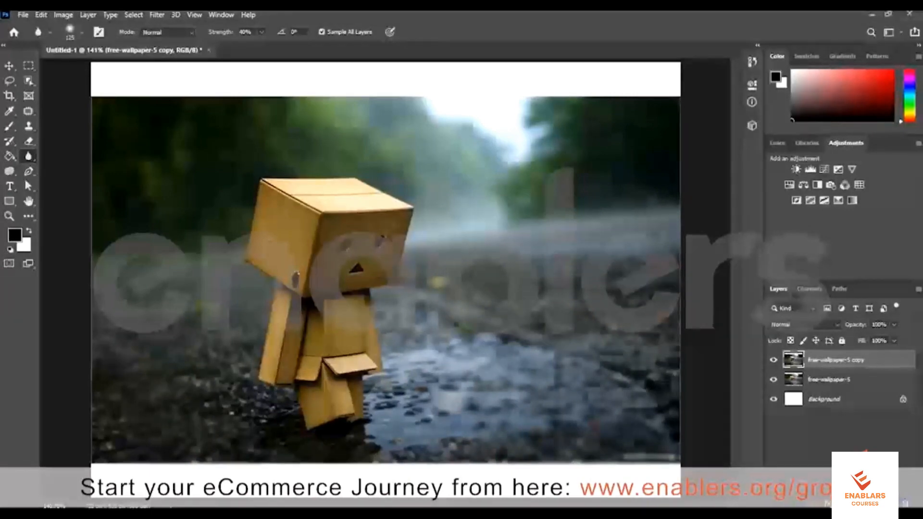
Toggle the visibility of the free-wallpaper-5 copy layer to compare the blurred and original images, leaving the copy hidden.
{"action": "left_click", "coordinate": [773, 361]}
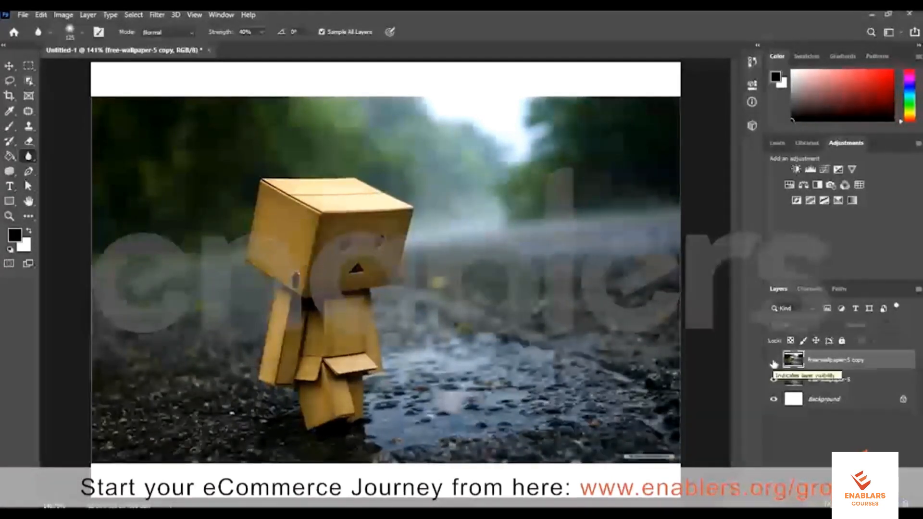
{"action": "left_click", "coordinate": [773, 361]}
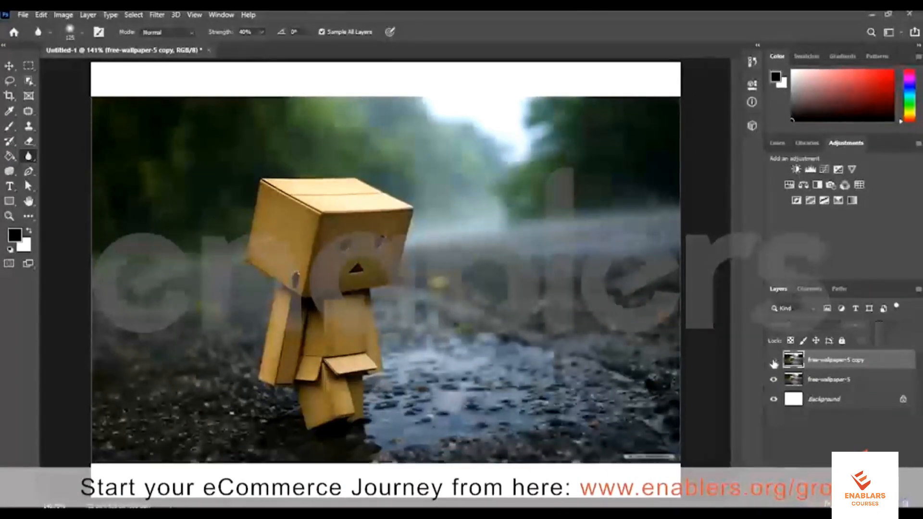
{"action": "left_click", "coordinate": [773, 361]}
{"action": "left_click", "coordinate": [773, 361]}
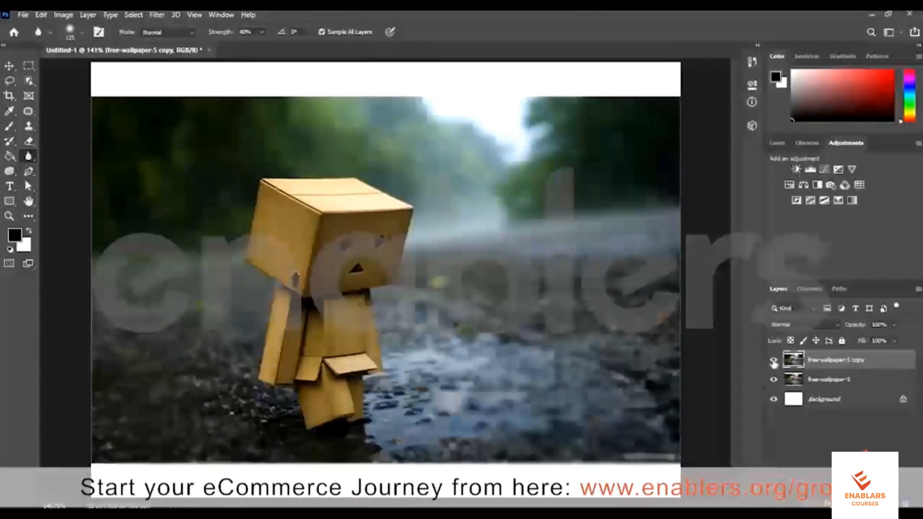
{"action": "left_click", "coordinate": [773, 363]}
{"action": "left_click", "coordinate": [773, 361]}
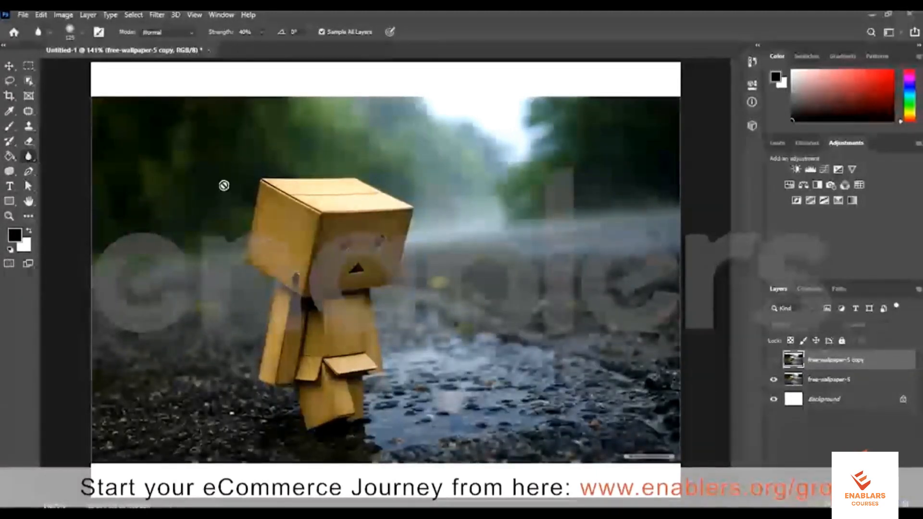
Select the whole cardboard box figure with the Object Selection tool in Rectangle mode.
{"action": "left_click", "coordinate": [31, 85]}
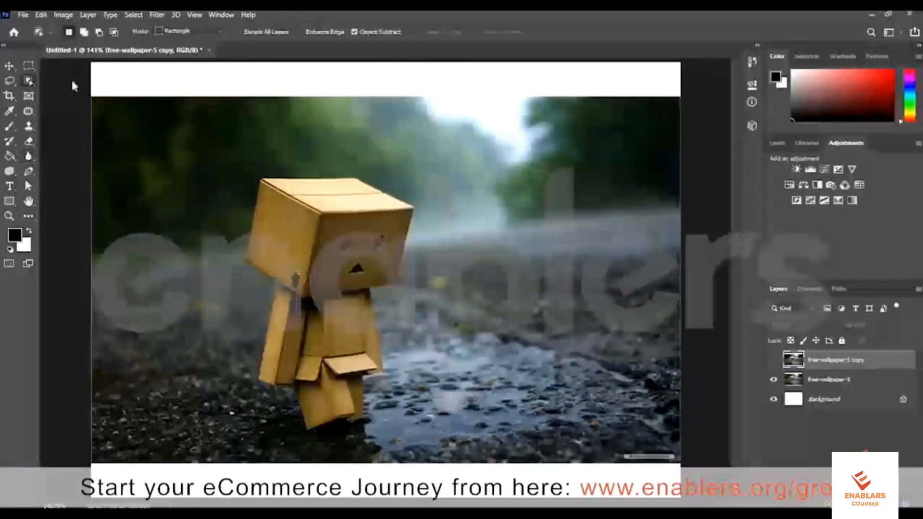
{"action": "left_click", "coordinate": [73, 83]}
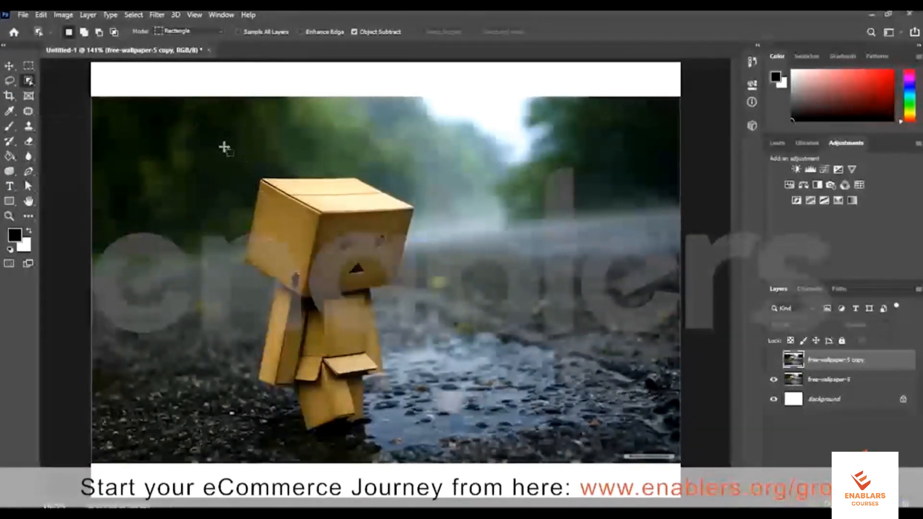
{"action": "left_click_drag", "start_coordinate": [223, 145], "coordinate": [445, 442]}
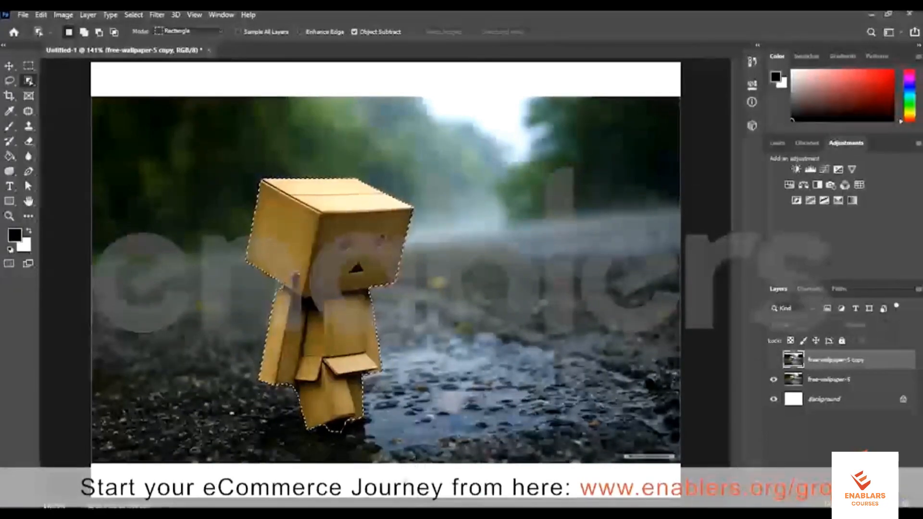
Subtract the dark area beneath the figure's feet from the selection with the Object Selection tool.
{"action": "key", "text": "z"}
{"action": "left_click_drag", "start_coordinate": [331, 421], "coordinate": [365, 375]}
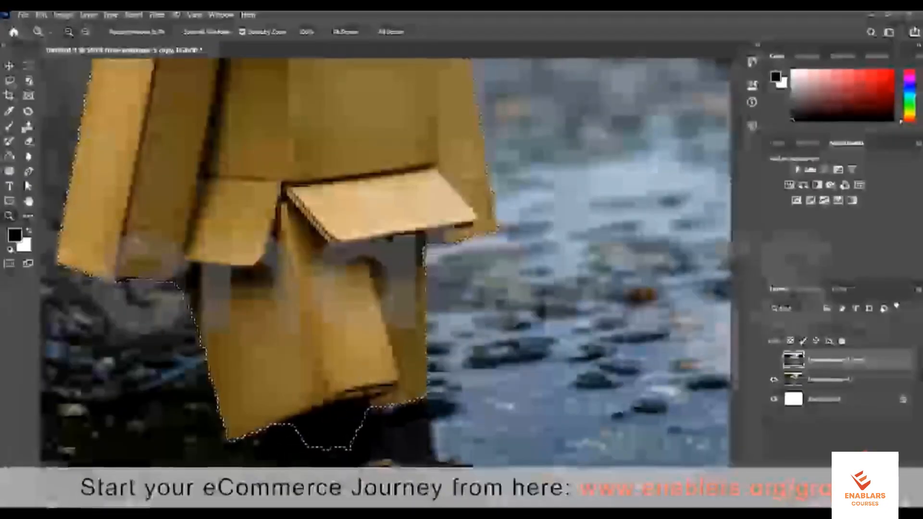
{"action": "left_click", "coordinate": [29, 80]}
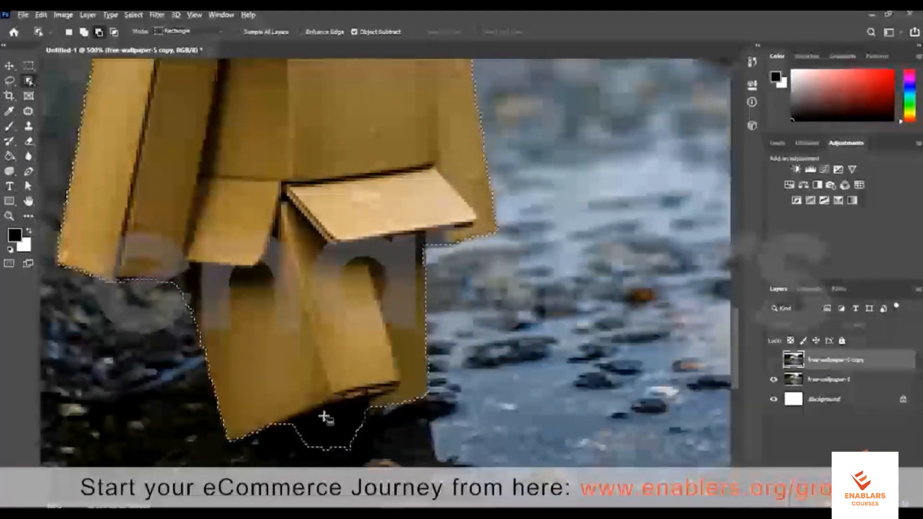
{"action": "left_click_drag", "start_coordinate": [321, 414], "coordinate": [364, 419]}
{"action": "left_click_drag", "start_coordinate": [355, 456], "coordinate": [360, 457]}
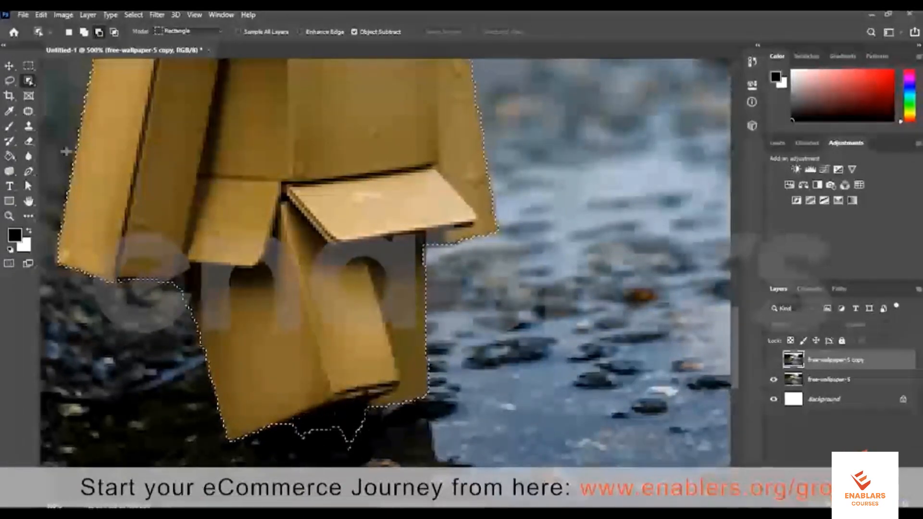
Subtract the remaining dark patch between the feet from the selection with the Lasso tool.
{"action": "key", "text": "l"}
{"action": "right_click", "coordinate": [10, 81]}
{"action": "left_click", "coordinate": [62, 82]}
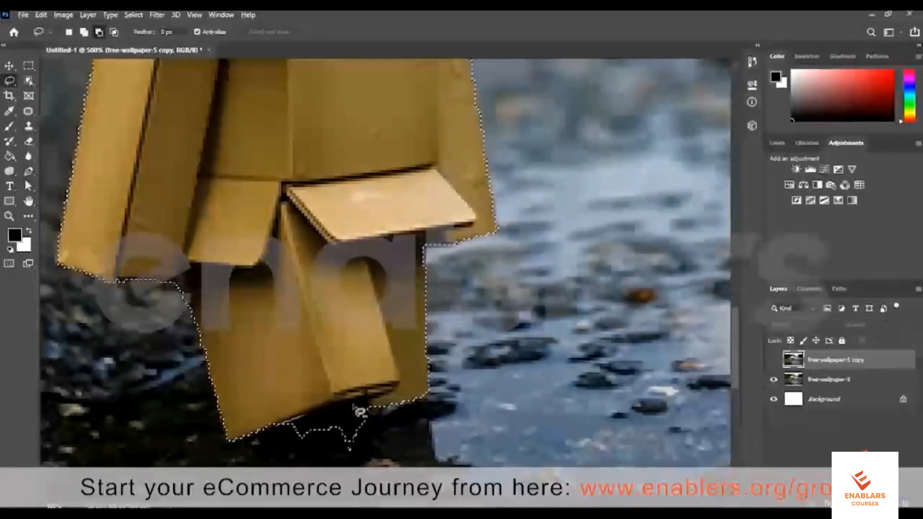
{"action": "left_click_drag", "start_coordinate": [354, 405], "coordinate": [374, 417]}
{"action": "mouse_move", "coordinate": [340, 463]}
{"action": "left_mouse_down"}
{"action": "mouse_move", "coordinate": [285, 444]}
{"action": "mouse_move", "coordinate": [283, 426]}
{"action": "left_mouse_up"}
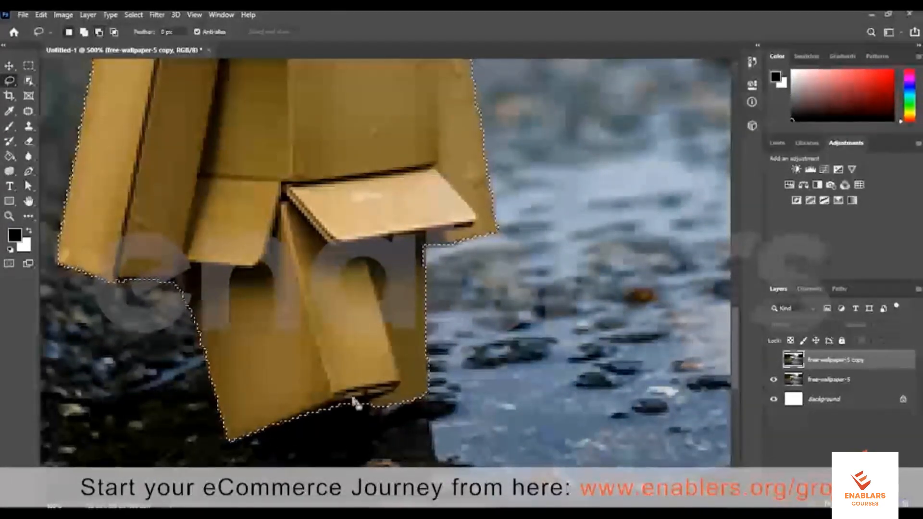
Refine the selection edge under the foot nearest the puddle with the Lasso tool.
{"action": "key", "text": "alt"}
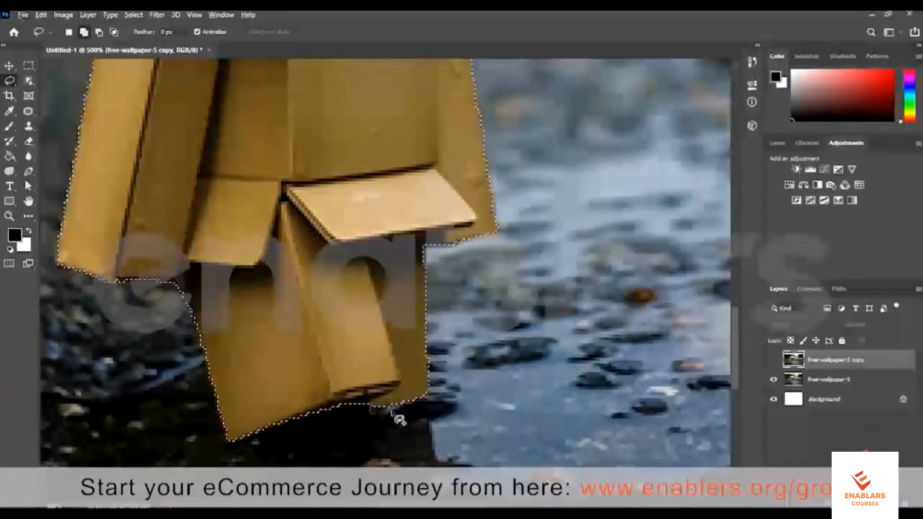
{"action": "mouse_move", "coordinate": [399, 420]}
{"action": "left_mouse_down"}
{"action": "mouse_move", "coordinate": [407, 407]}
{"action": "mouse_move", "coordinate": [374, 412]}
{"action": "left_mouse_up"}
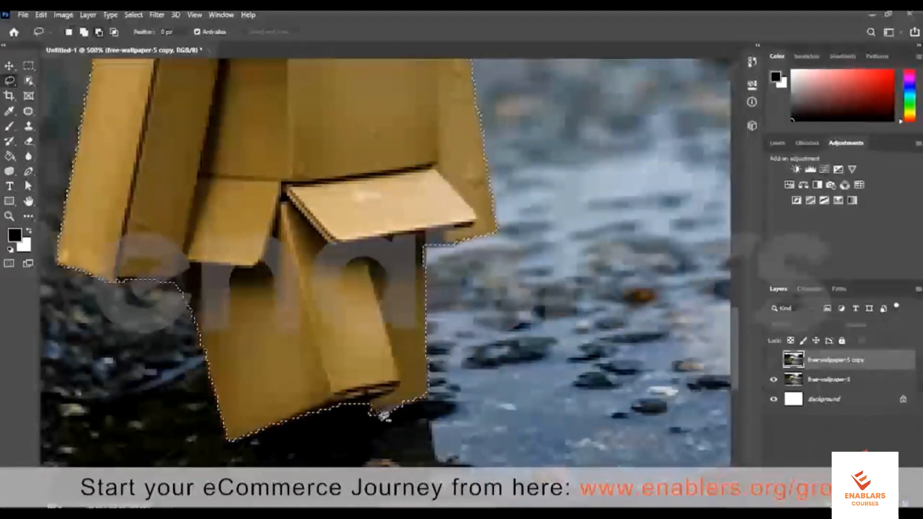
{"action": "key", "text": "alt"}
{"action": "left_click_drag", "start_coordinate": [407, 425], "coordinate": [375, 423]}
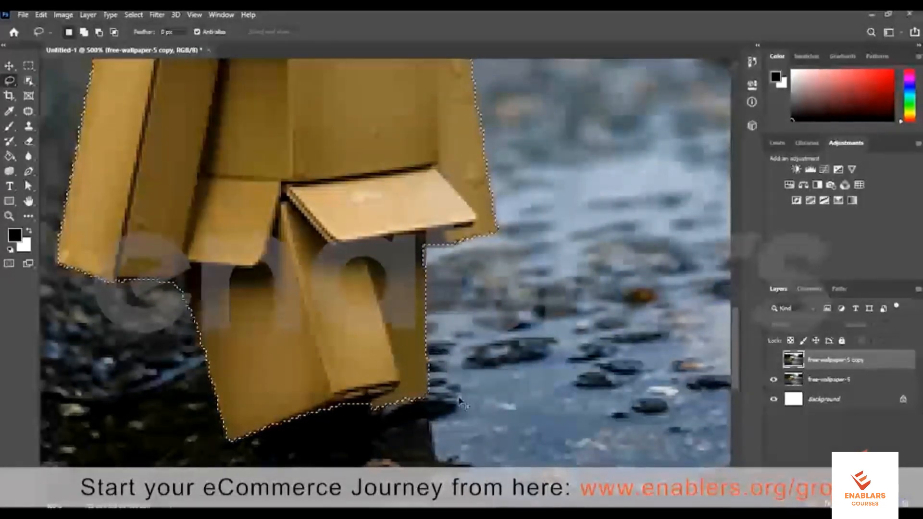
Invert the selection so that everything around the box figure is selected.
{"action": "key", "text": "ctrl+0"}
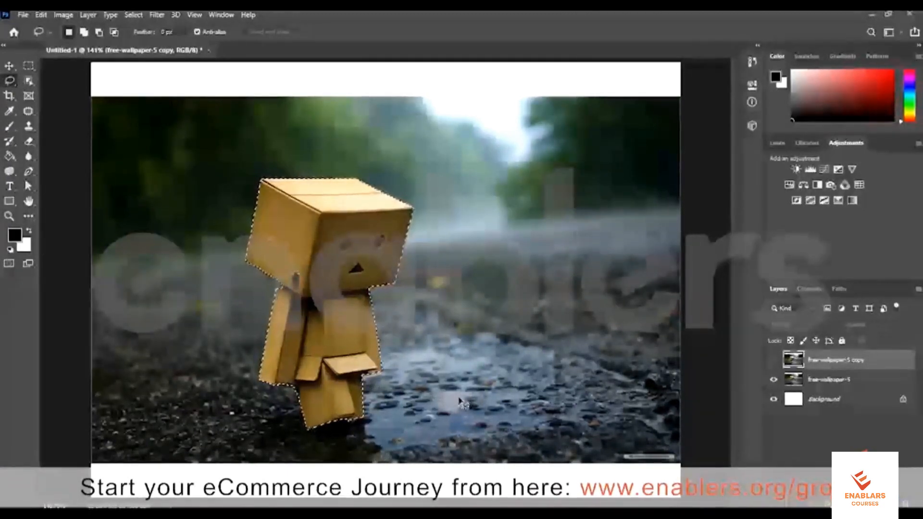
{"action": "key", "text": "ctrl+shift+i"}
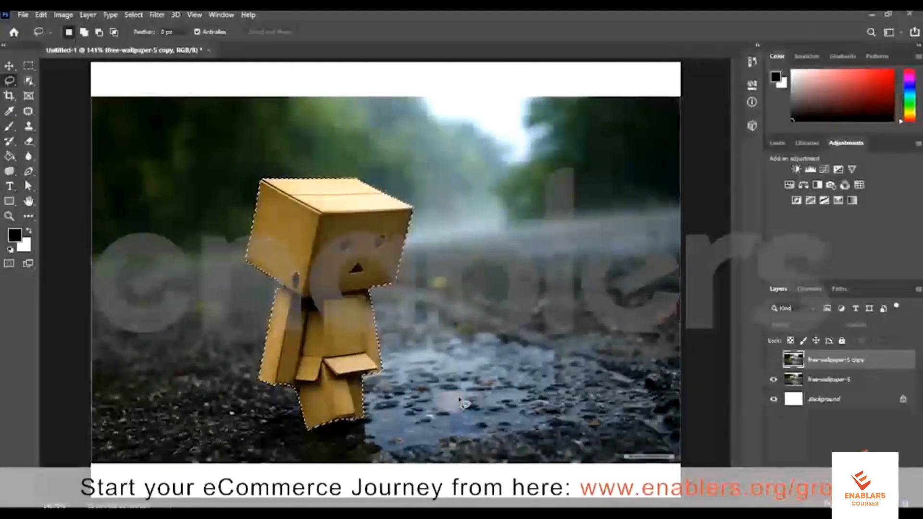
{"action": "key", "text": "ctrl+shift+i"}
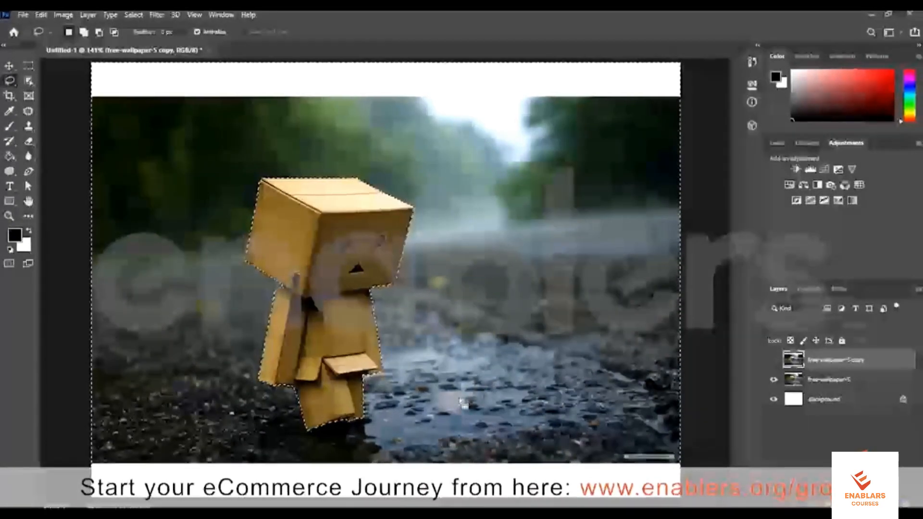
Try to blur the selected background beside the figure's head with the Blur tool.
{"action": "left_click", "coordinate": [29, 157]}
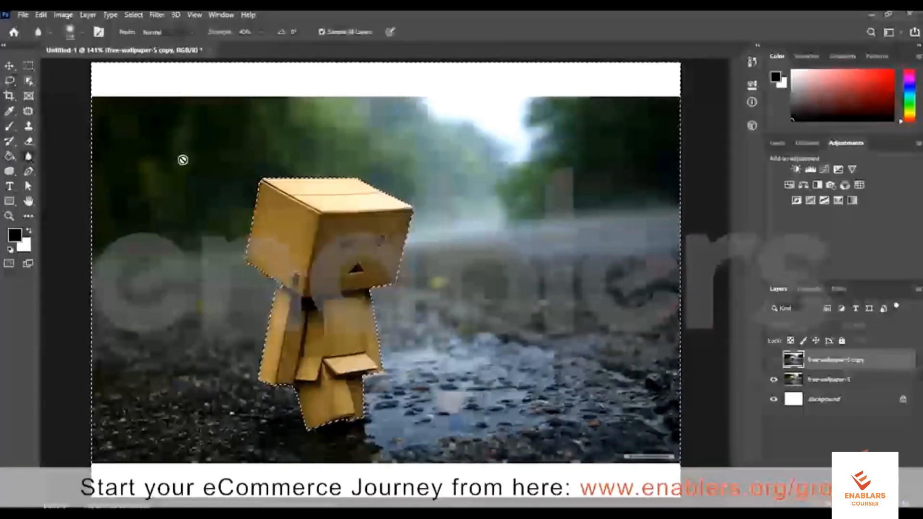
{"action": "left_click", "coordinate": [441, 200]}
{"action": "left_click", "coordinate": [443, 200]}
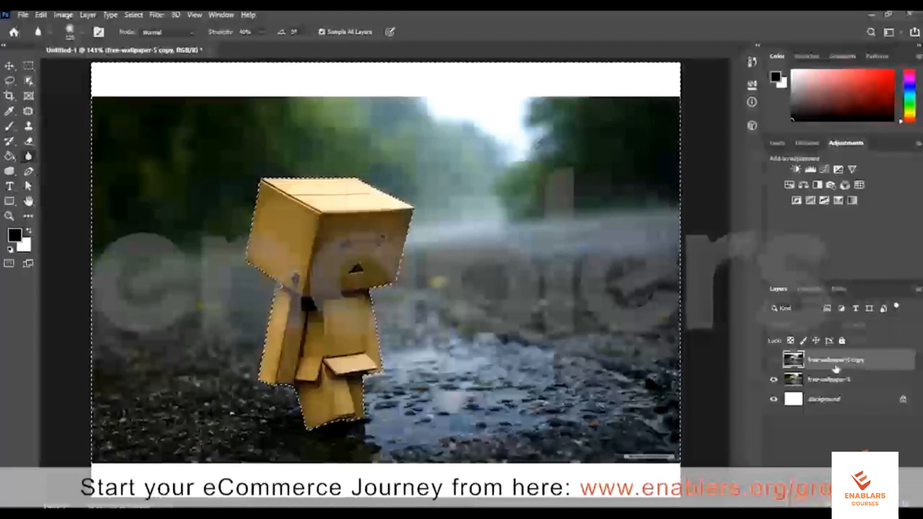
{"action": "left_click", "coordinate": [834, 378]}
{"action": "key", "text": "ctrl+z"}
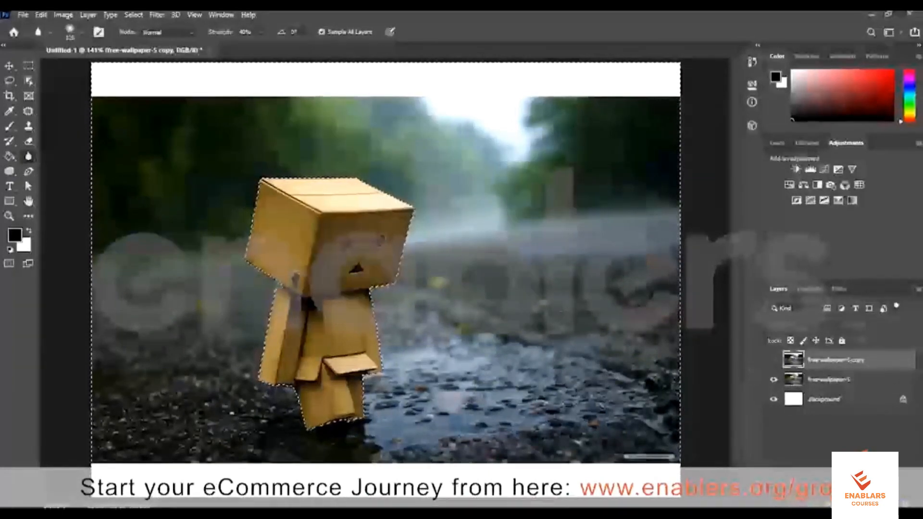
Make the blurred copy of the wallpaper layer visible to compare it with the original, and delete the copy.
{"action": "left_click", "coordinate": [834, 379]}
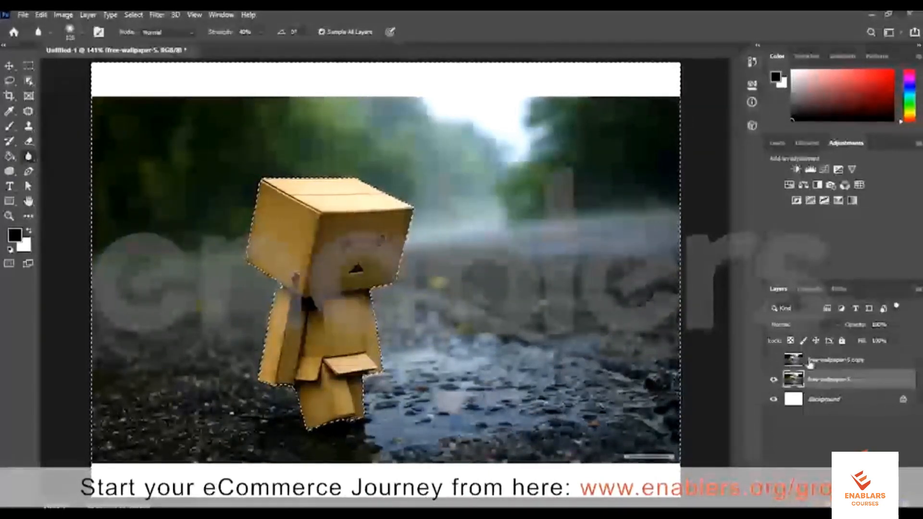
{"action": "left_click", "coordinate": [787, 364]}
{"action": "left_click", "coordinate": [773, 361]}
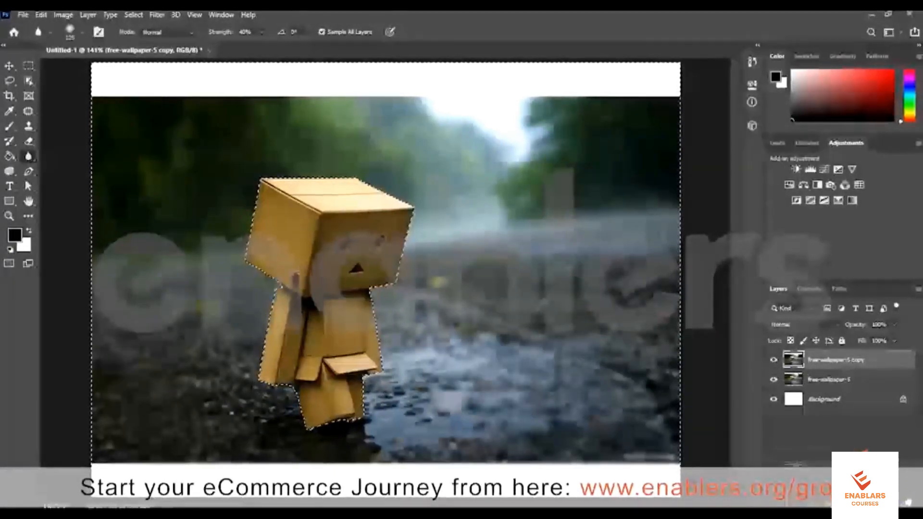
{"action": "key", "text": "Delete"}
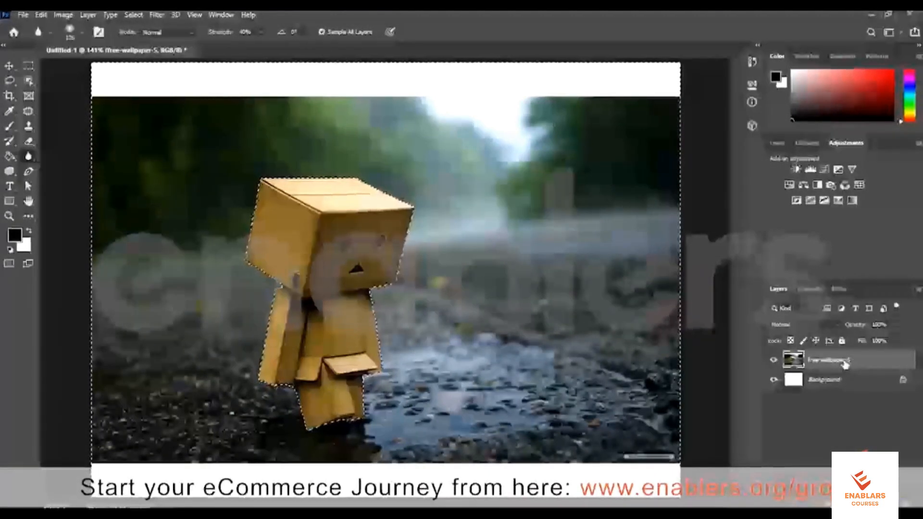
Copy the selected background to a new layer and try to select the box figure there with the Object Selection tool.
{"action": "key", "text": "ctrl+j"}
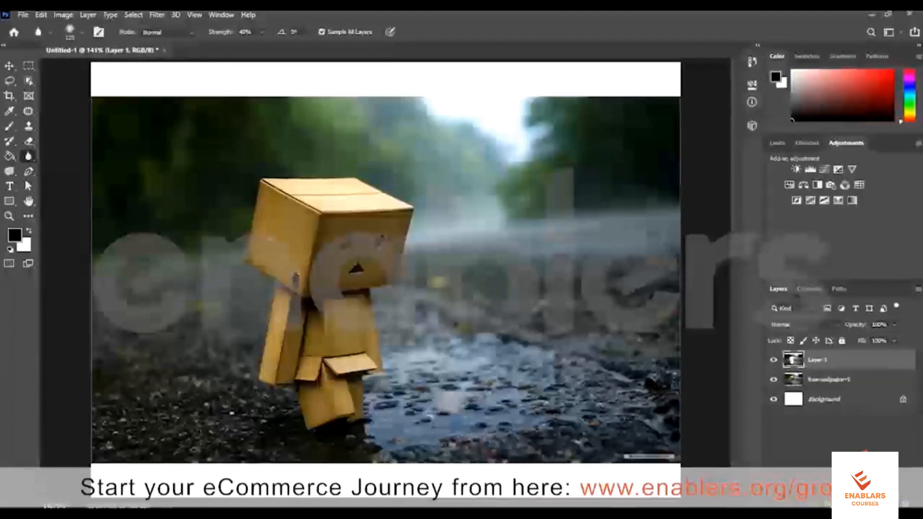
{"action": "key", "text": "w"}
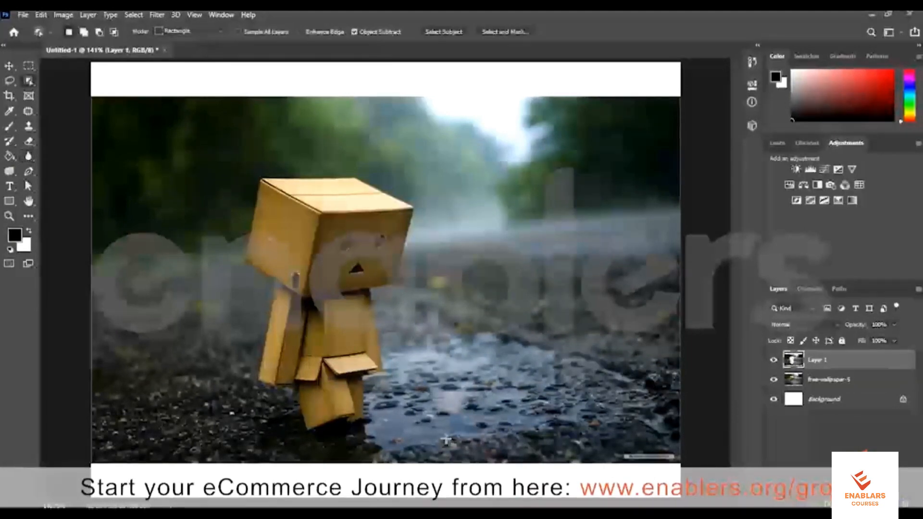
{"action": "left_click_drag", "start_coordinate": [198, 131], "coordinate": [449, 439]}
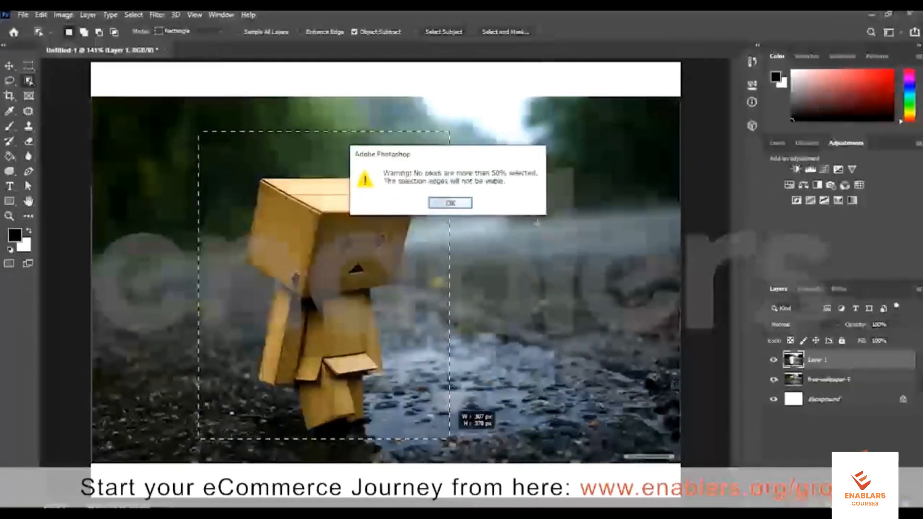
{"action": "left_click", "coordinate": [452, 202]}
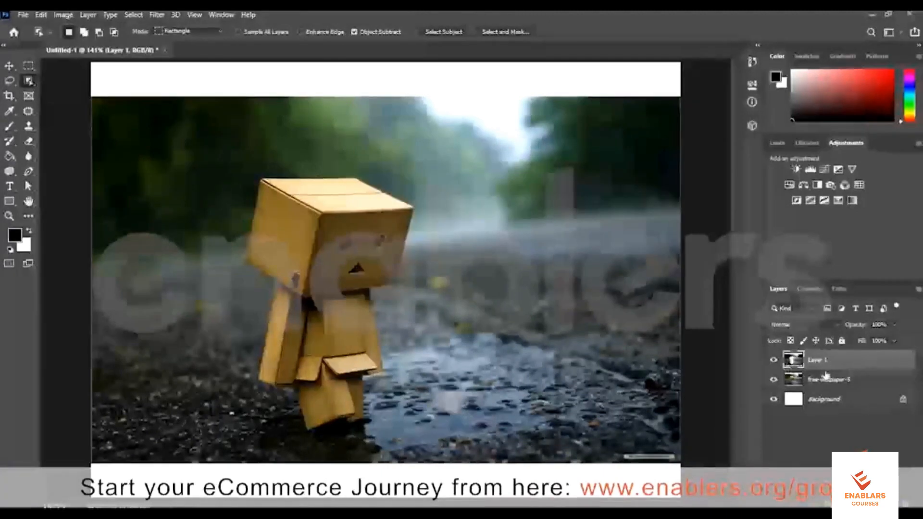
Select the box figure on the free-wallpaper-5 layer with the Object Selection tool and invert the selection.
{"action": "left_click", "coordinate": [830, 379]}
{"action": "left_click_drag", "start_coordinate": [163, 109], "coordinate": [462, 435]}
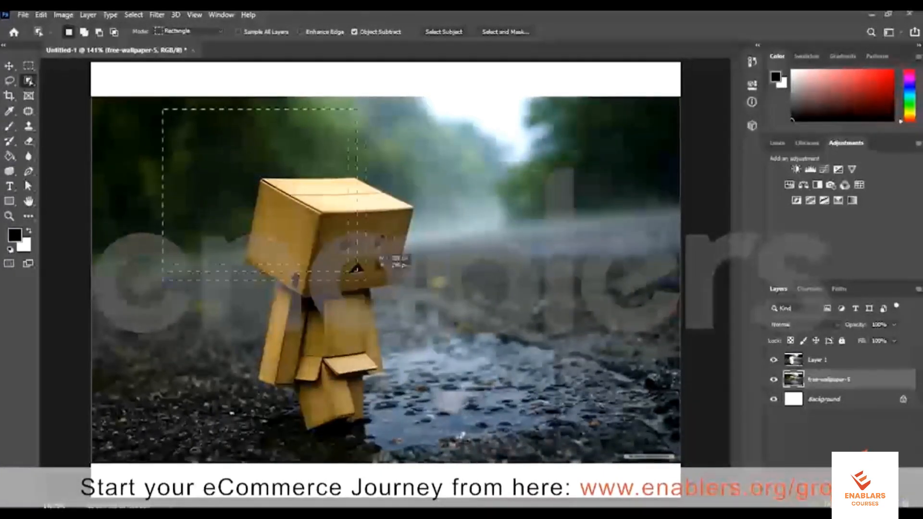
{"action": "left_click_drag", "start_coordinate": [383, 260], "coordinate": [460, 413]}
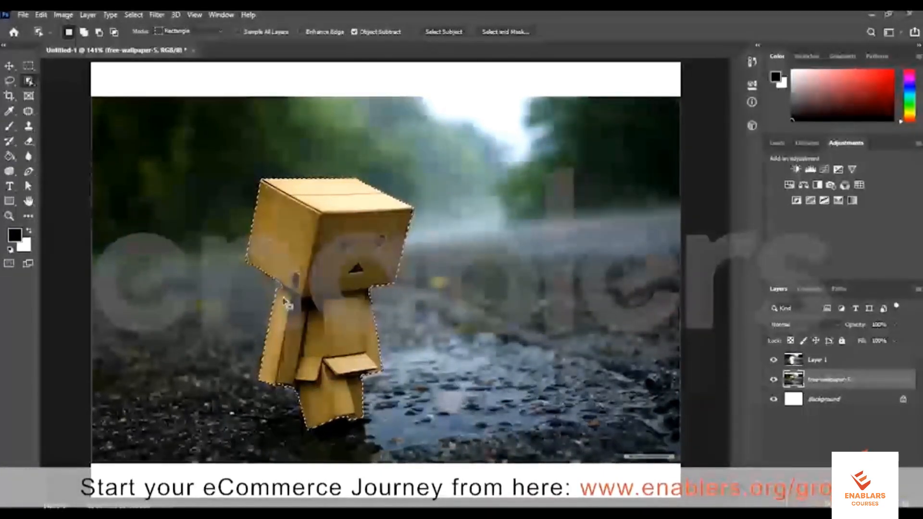
{"action": "key", "text": "ctrl+shift+i"}
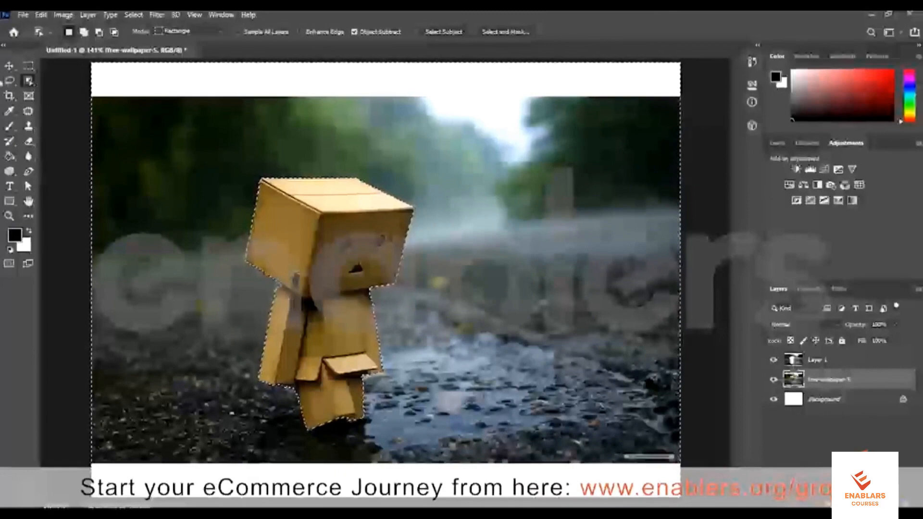
Blur the selected background of the free-wallpaper-5 layer with the Blur tool and clear the selection.
{"action": "left_click", "coordinate": [29, 156]}
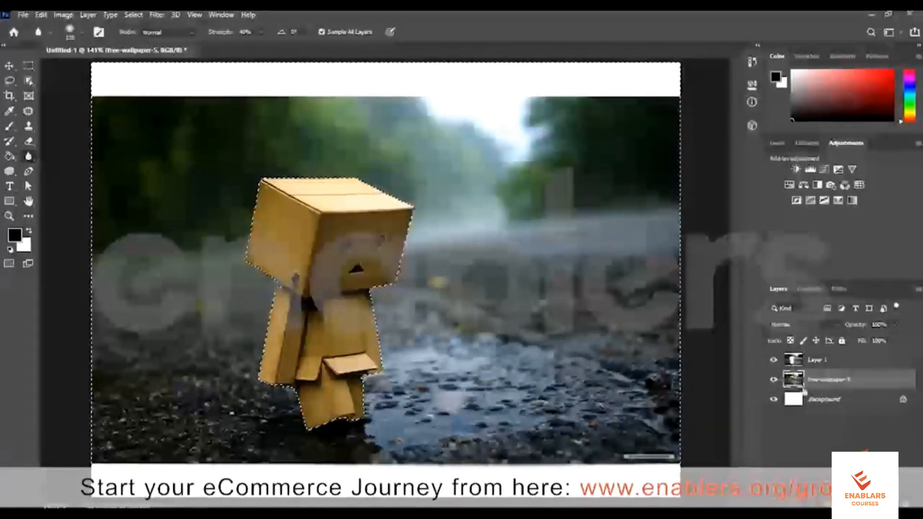
{"action": "left_click", "coordinate": [774, 360]}
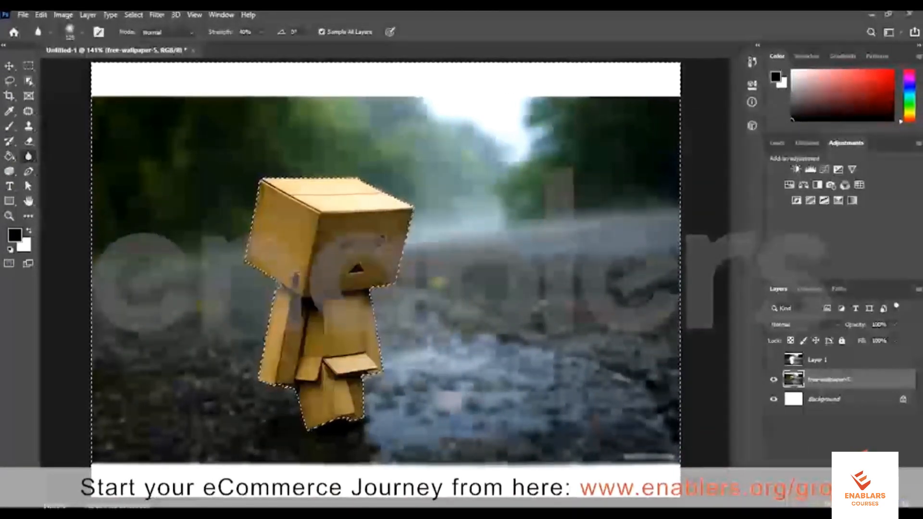
{"action": "key", "text": "ctrl+d"}
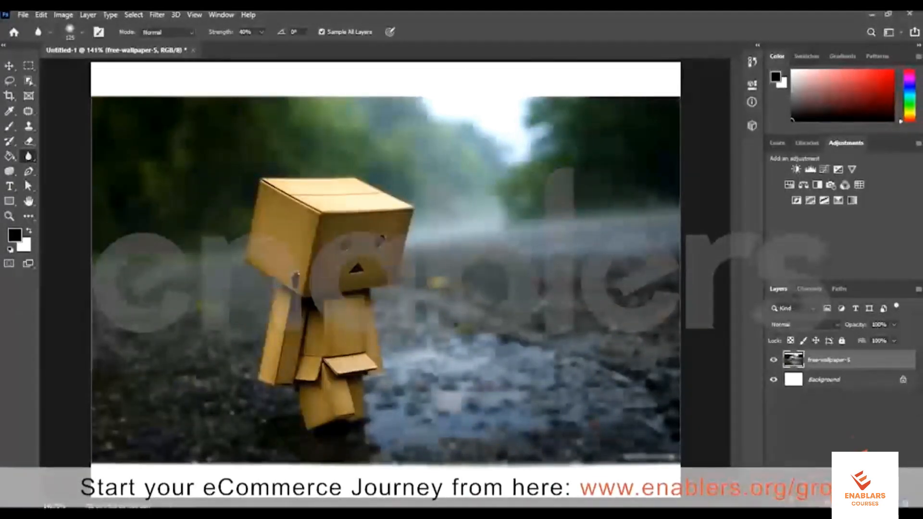
Activate the Sharpen tool and restore the photo to a single unblurred wallpaper layer with no selection.
{"action": "right_click", "coordinate": [28, 156]}
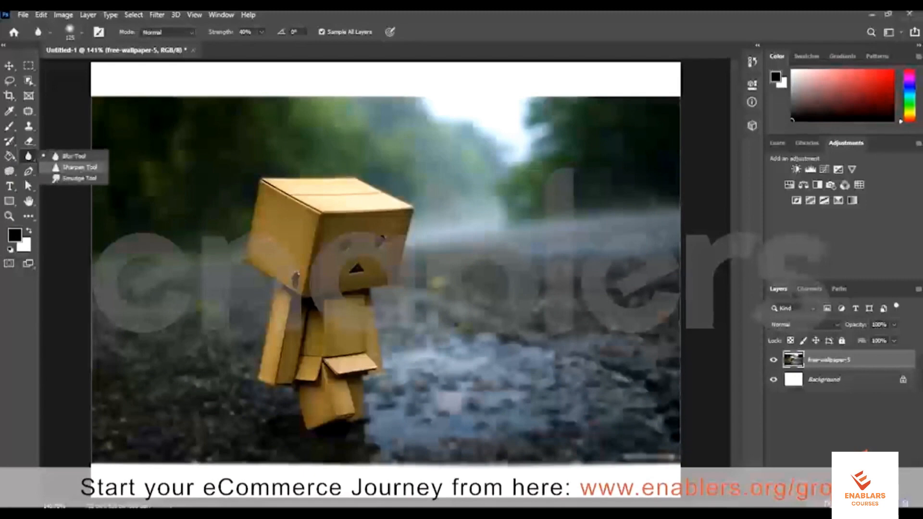
{"action": "left_click", "coordinate": [57, 167]}
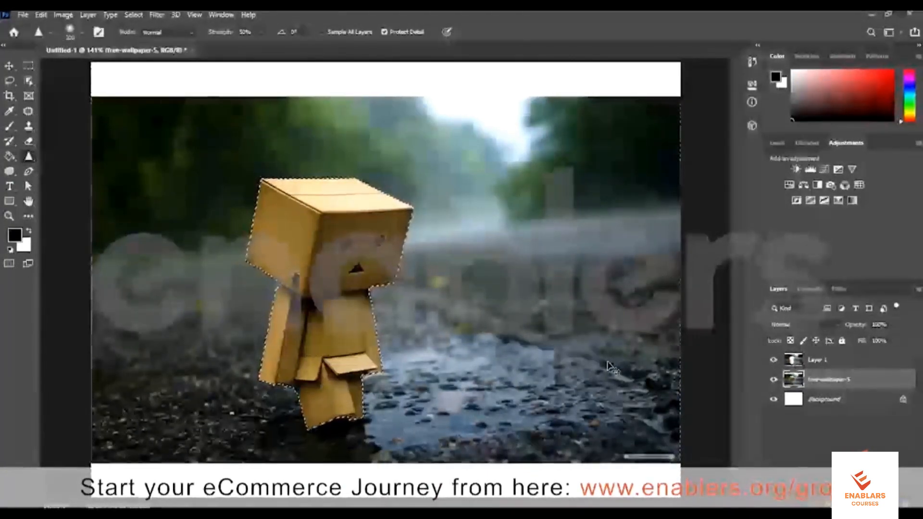
{"action": "key", "text": "ctrl+d"}
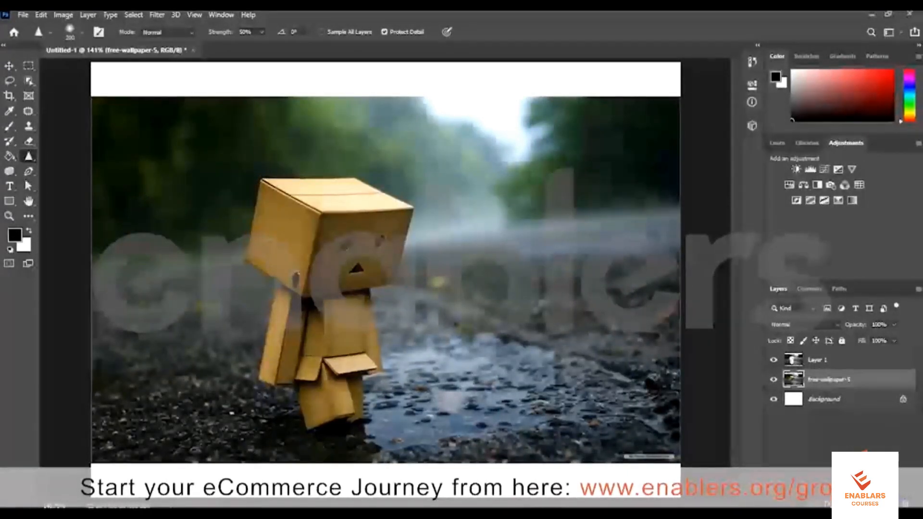
{"action": "key", "text": "ctrl+z"}
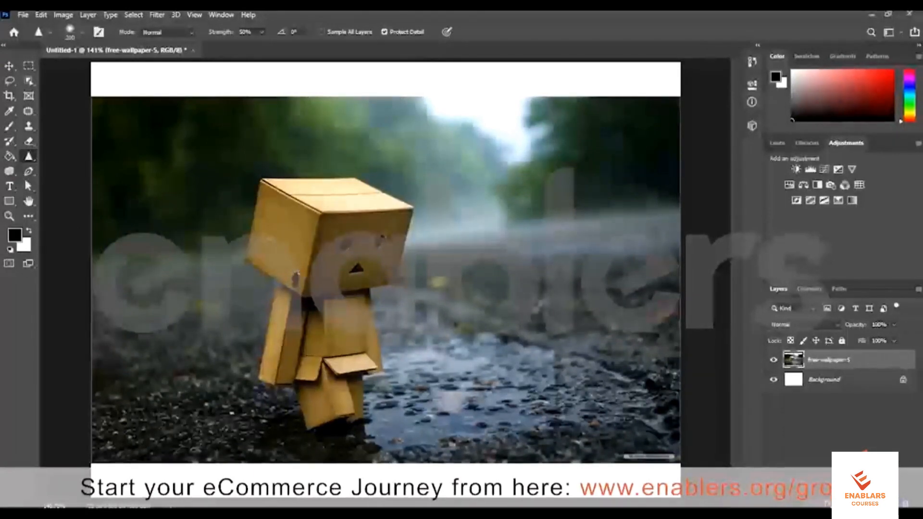
Duplicate the free-wallpaper-5 layer and sharpen the wet ground around the puddle with the Sharpen tool.
{"action": "key", "text": "ctrl+shift+alt+n"}
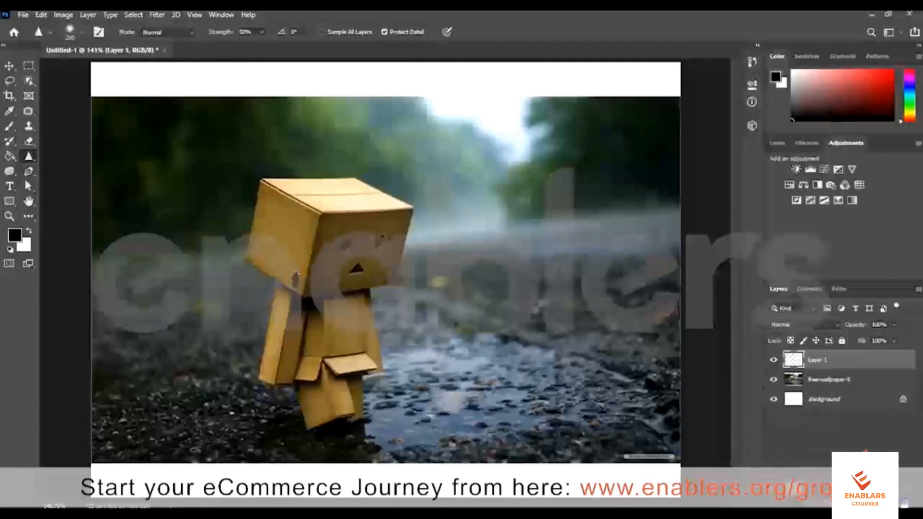
{"action": "key", "text": "ctrl+z"}
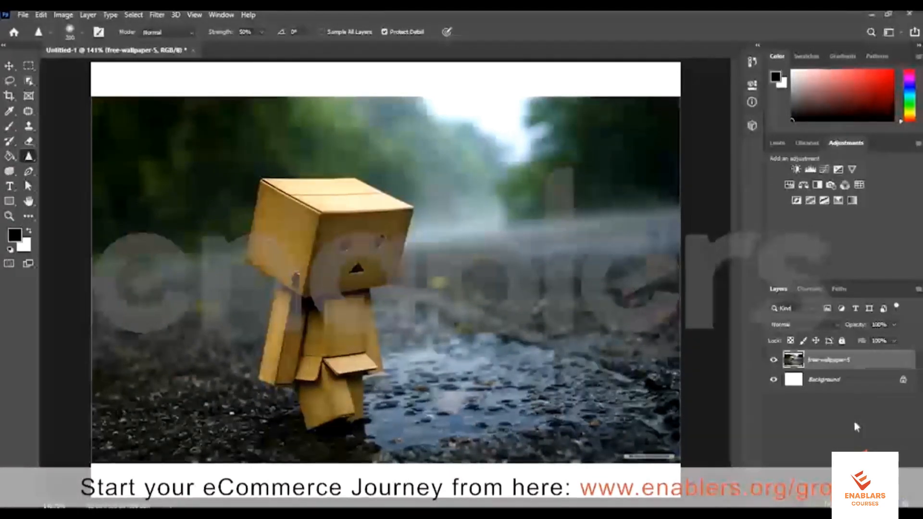
{"action": "key", "text": "ctrl+j"}
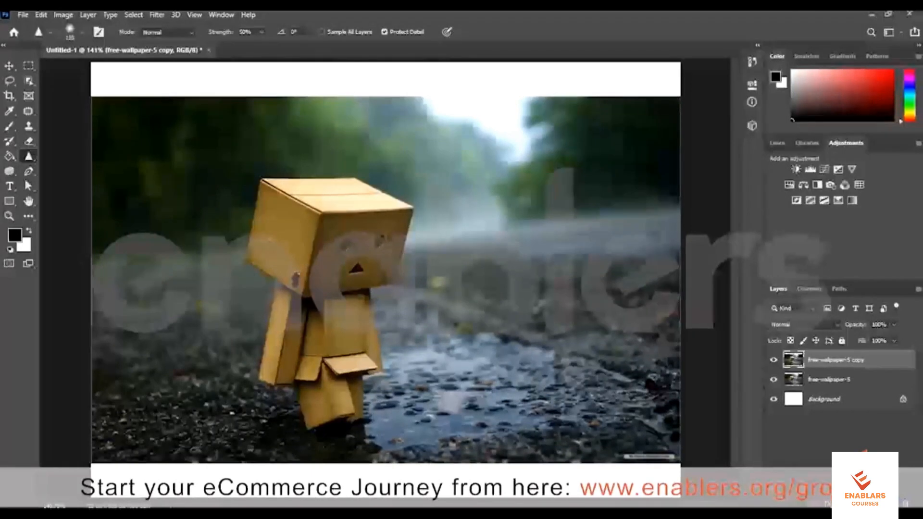
{"action": "key", "text": "bracketright"}
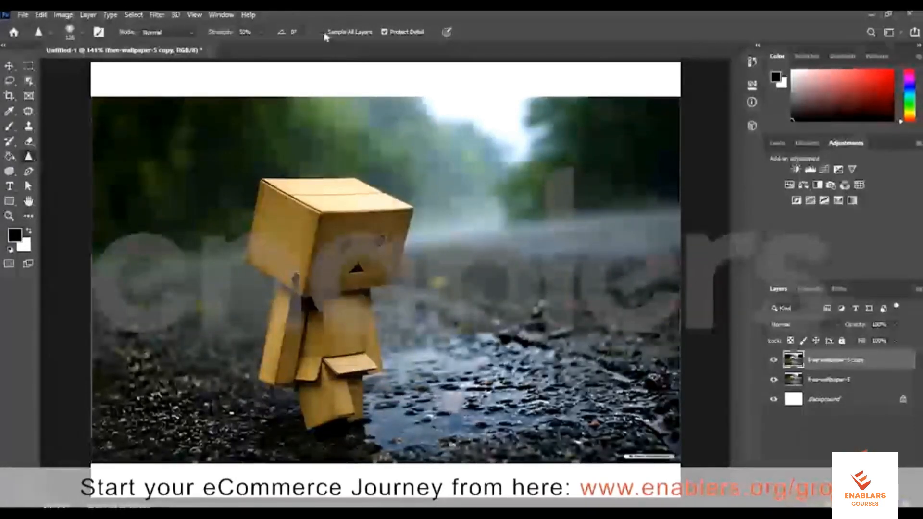
Enable Sample All Layers and try to sharpen the far edge of the puddle further.
{"action": "left_click", "coordinate": [260, 31]}
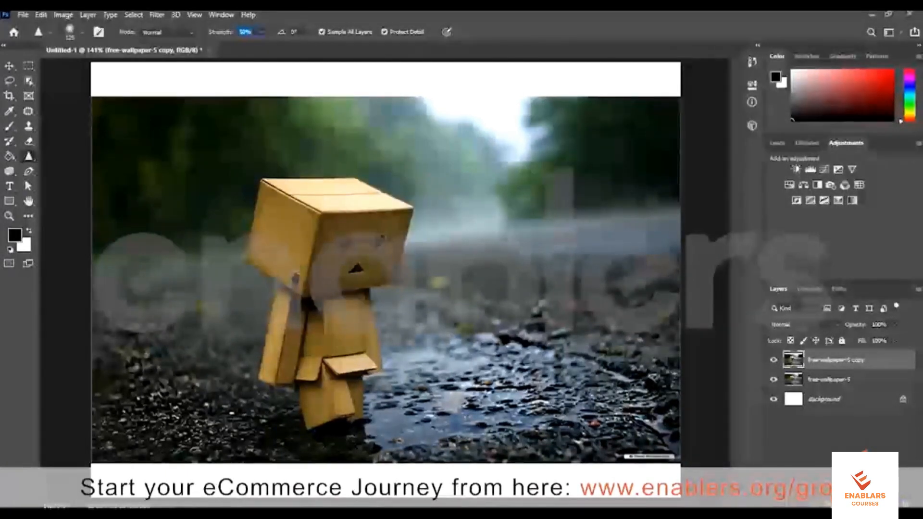
{"action": "mouse_move", "coordinate": [490, 340]}
{"action": "left_mouse_down"}
{"action": "mouse_move", "coordinate": [560, 358]}
{"action": "mouse_move", "coordinate": [500, 342]}
{"action": "mouse_move", "coordinate": [509, 326]}
{"action": "left_mouse_up"}
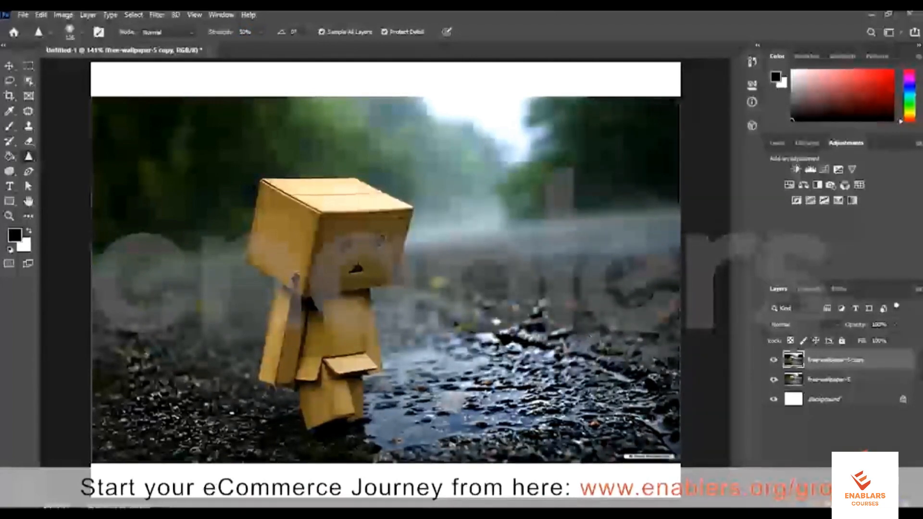
{"action": "key", "text": "ctrl+z"}
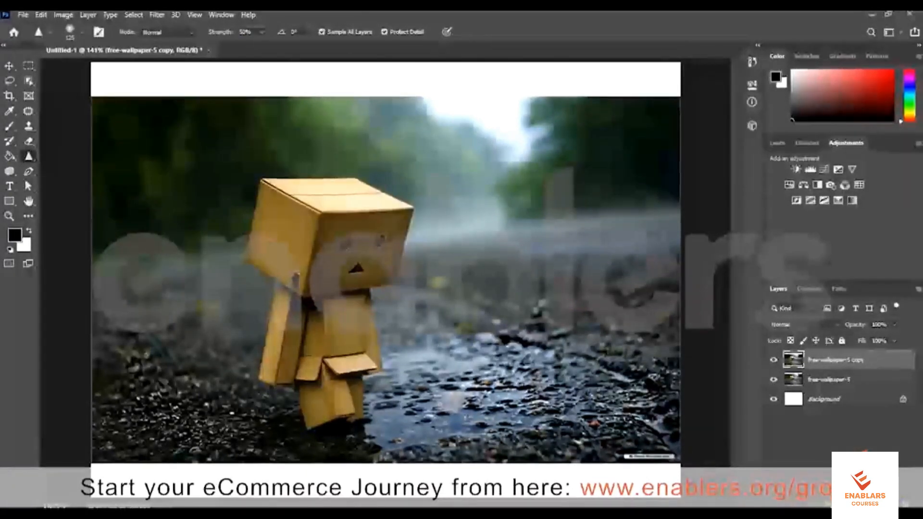
Switch to the Smudge tool and delete the sharpened copy of the wallpaper layer.
{"action": "right_click", "coordinate": [28, 156]}
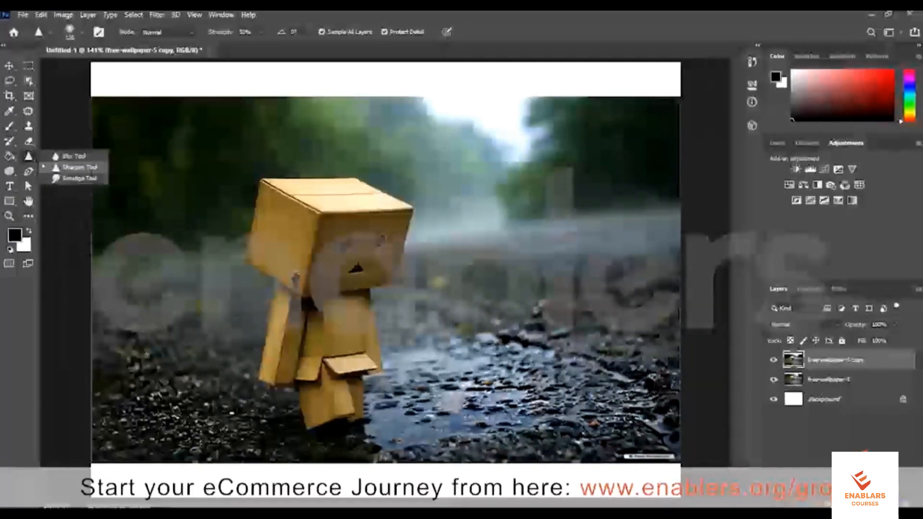
{"action": "left_click", "coordinate": [80, 168]}
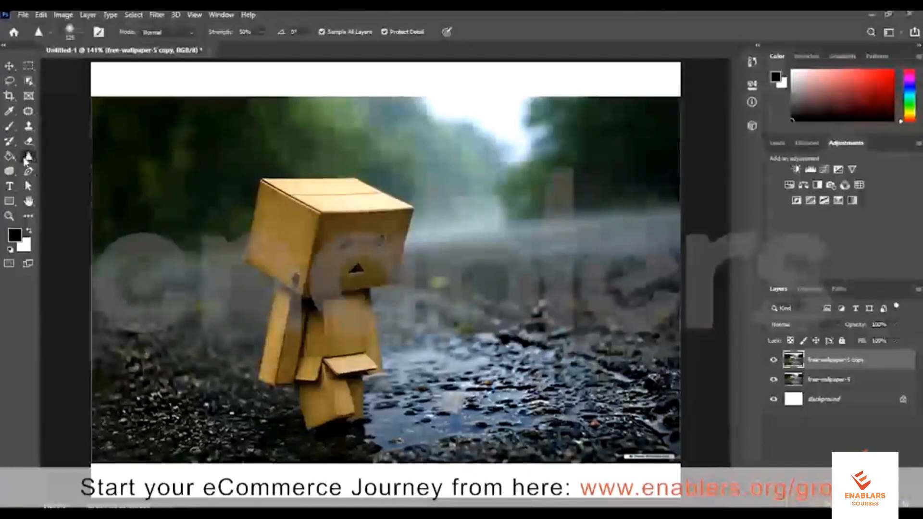
{"action": "right_click", "coordinate": [29, 156]}
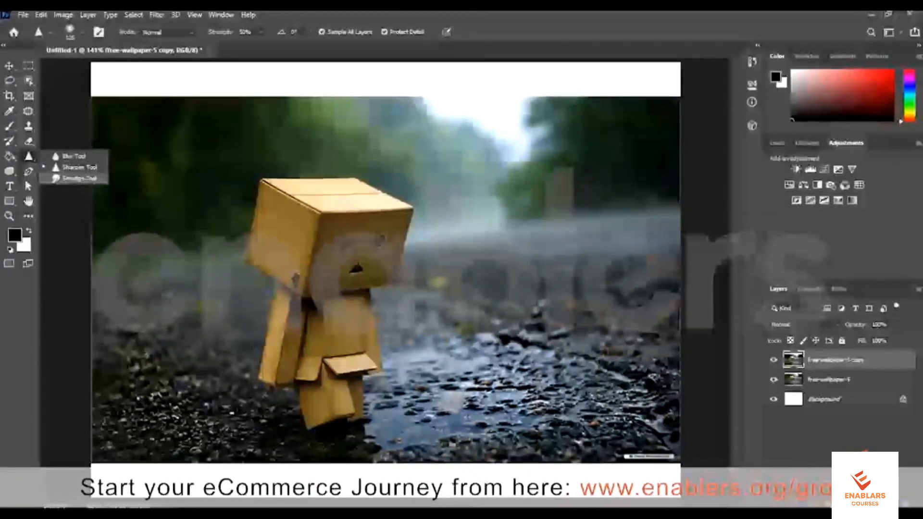
{"action": "left_click", "coordinate": [77, 179]}
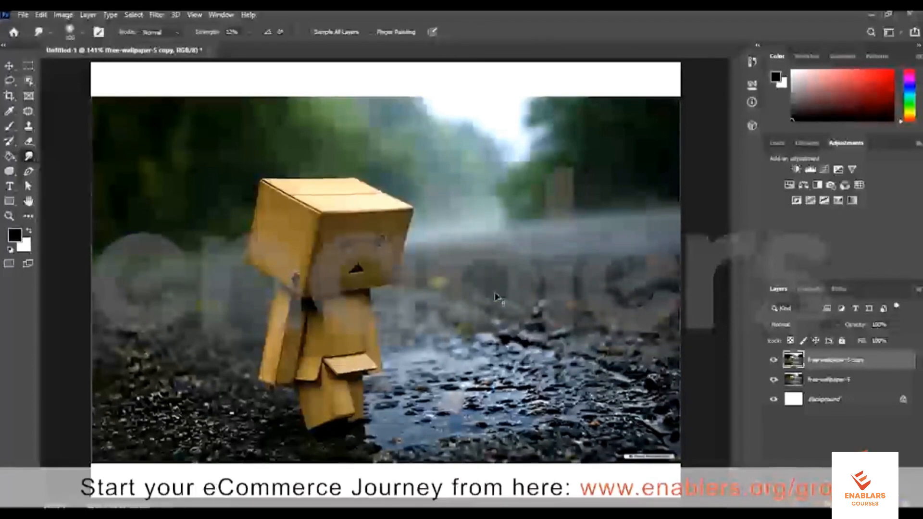
{"action": "left_click", "coordinate": [774, 360]}
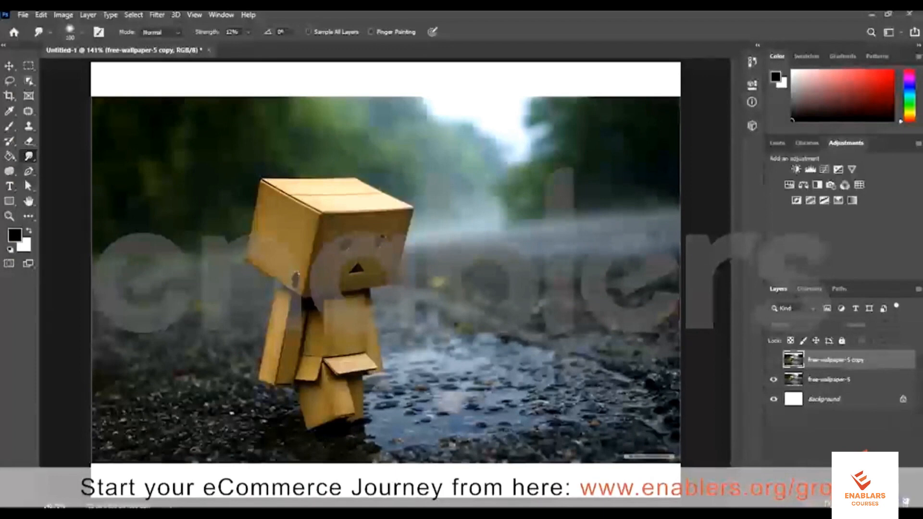
{"action": "key", "text": "Delete"}
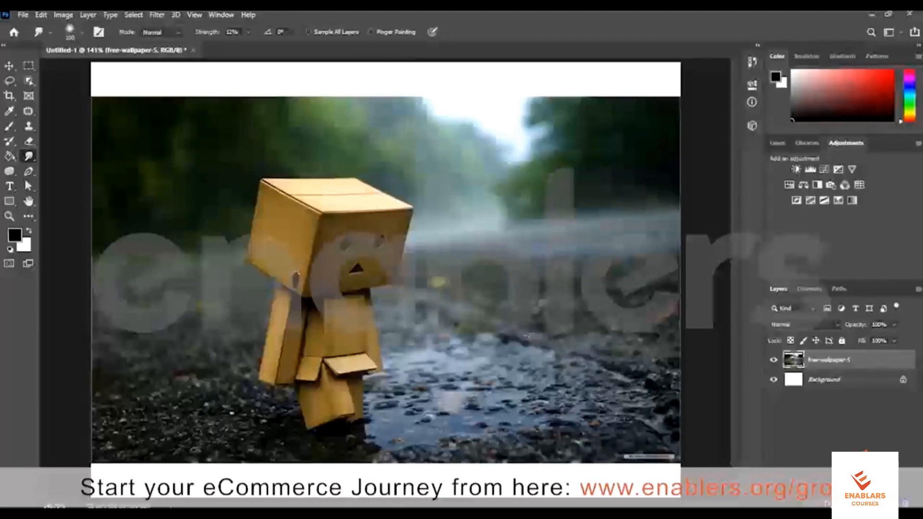
Duplicate the free-wallpaper-5 layer and set the Smudge tool to 19% strength with Sample All Layers enabled.
{"action": "key", "text": "ctrl+j"}
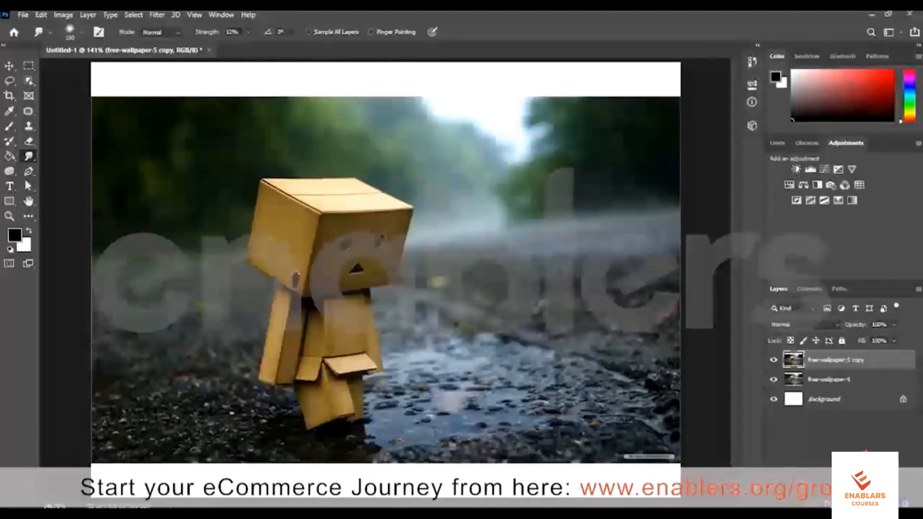
{"action": "left_click", "coordinate": [248, 31]}
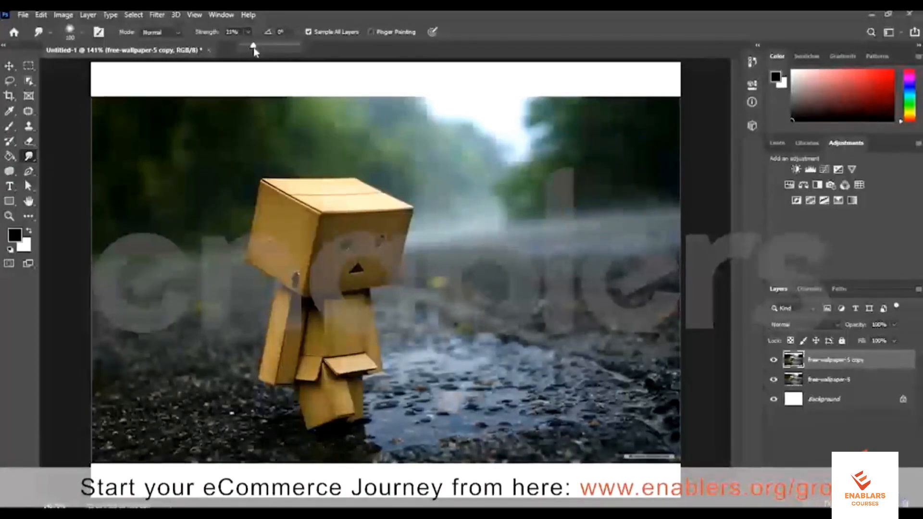
{"action": "left_click_drag", "start_coordinate": [254, 48], "coordinate": [253, 48]}
{"action": "left_click", "coordinate": [232, 31]}
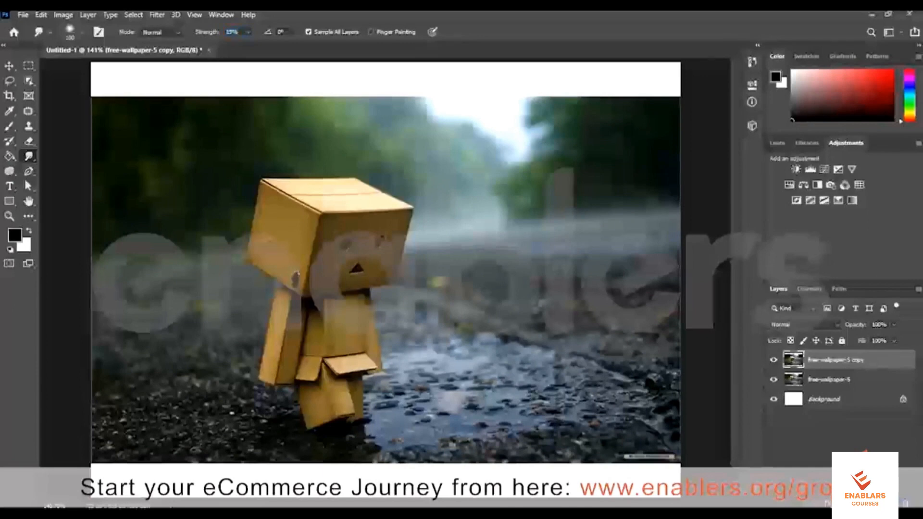
Smudge the puddle and the wet stones beside the box figure on the copied wallpaper layer.
{"action": "mouse_move", "coordinate": [495, 377]}
{"action": "left_mouse_down"}
{"action": "mouse_move", "coordinate": [517, 354]}
{"action": "mouse_move", "coordinate": [557, 380]}
{"action": "mouse_move", "coordinate": [567, 368]}
{"action": "mouse_move", "coordinate": [646, 372]}
{"action": "mouse_move", "coordinate": [627, 365]}
{"action": "mouse_move", "coordinate": [632, 379]}
{"action": "left_mouse_up"}
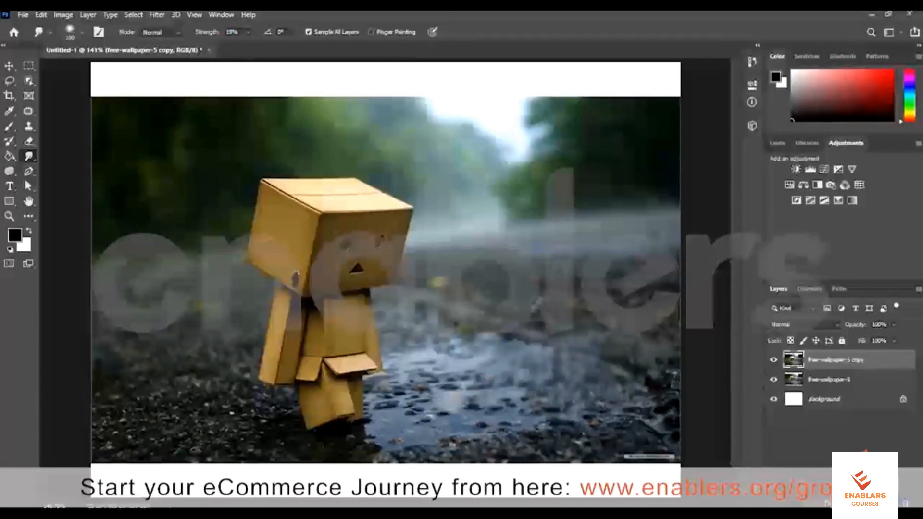
{"action": "mouse_move", "coordinate": [546, 377]}
{"action": "left_mouse_down"}
{"action": "mouse_move", "coordinate": [481, 433]}
{"action": "mouse_move", "coordinate": [464, 425]}
{"action": "left_mouse_up"}
{"action": "left_click_drag", "start_coordinate": [567, 404], "coordinate": [656, 445]}
{"action": "left_click_drag", "start_coordinate": [553, 419], "coordinate": [510, 430]}
{"action": "left_click_drag", "start_coordinate": [521, 391], "coordinate": [507, 428]}
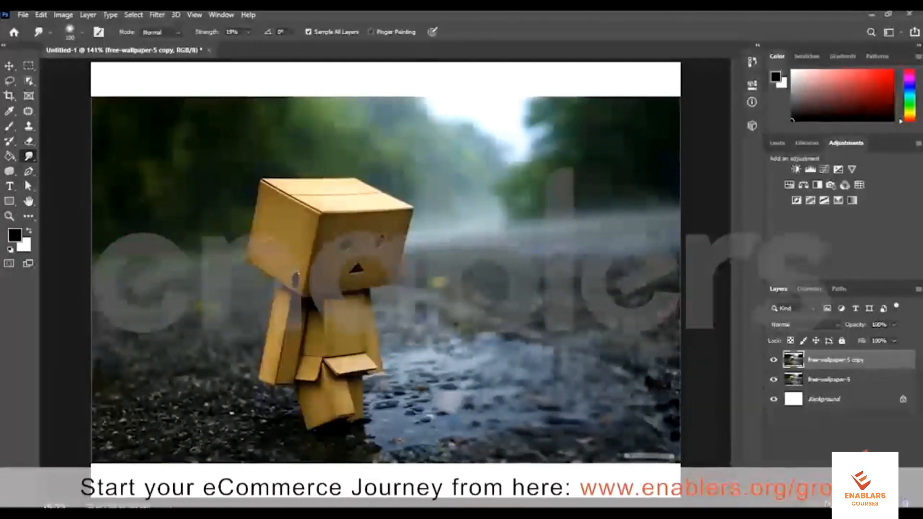
Smudge more of the puddle's surface and its far edge on the copied wallpaper layer.
{"action": "left_click_drag", "start_coordinate": [490, 394], "coordinate": [423, 423]}
{"action": "left_click_drag", "start_coordinate": [474, 372], "coordinate": [409, 409]}
{"action": "mouse_move", "coordinate": [485, 359]}
{"action": "left_mouse_down"}
{"action": "mouse_move", "coordinate": [538, 334]}
{"action": "mouse_move", "coordinate": [587, 329]}
{"action": "mouse_move", "coordinate": [642, 370]}
{"action": "mouse_move", "coordinate": [668, 409]}
{"action": "left_mouse_up"}
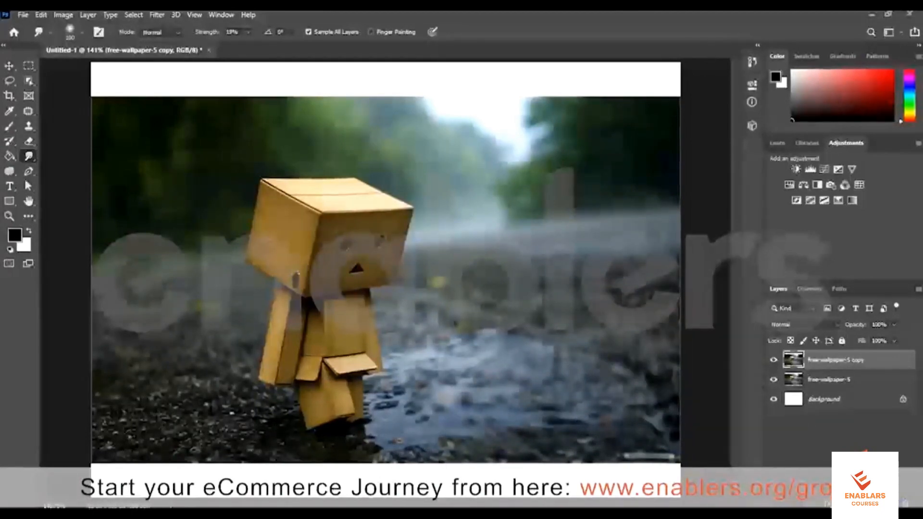
Smudge the foreground gravel behind the box figure and the misty far edge of the road on the copied layer.
{"action": "left_click_drag", "start_coordinate": [262, 408], "coordinate": [161, 452]}
{"action": "left_click_drag", "start_coordinate": [139, 413], "coordinate": [103, 457]}
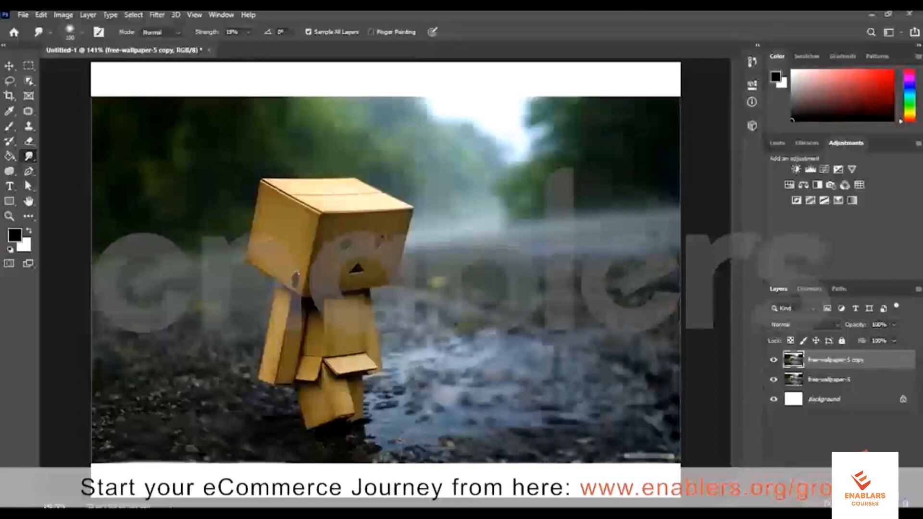
{"action": "left_click_drag", "start_coordinate": [158, 396], "coordinate": [142, 377]}
{"action": "left_click_drag", "start_coordinate": [216, 391], "coordinate": [178, 368]}
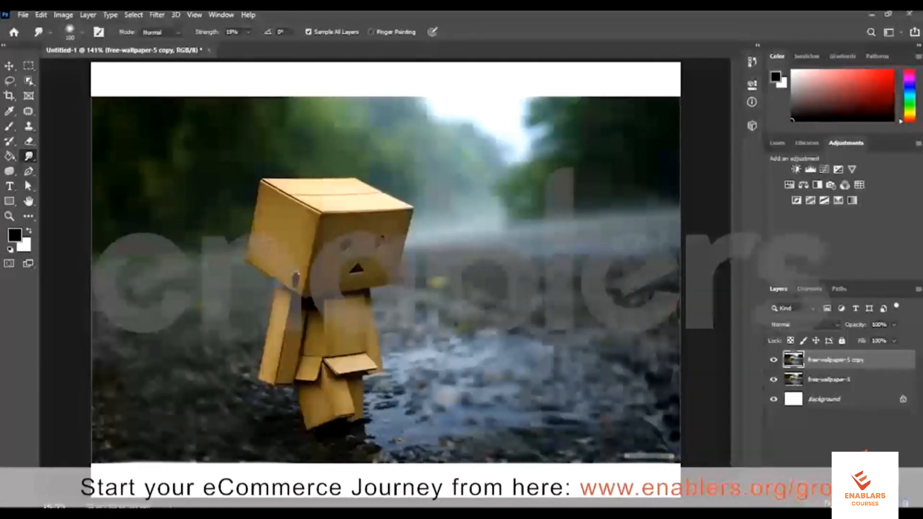
{"action": "mouse_move", "coordinate": [595, 240]}
{"action": "left_mouse_down"}
{"action": "mouse_move", "coordinate": [596, 222]}
{"action": "mouse_move", "coordinate": [635, 213]}
{"action": "left_mouse_up"}
{"action": "mouse_move", "coordinate": [562, 234]}
{"action": "left_mouse_down"}
{"action": "mouse_move", "coordinate": [560, 218]}
{"action": "mouse_move", "coordinate": [470, 225]}
{"action": "left_mouse_up"}
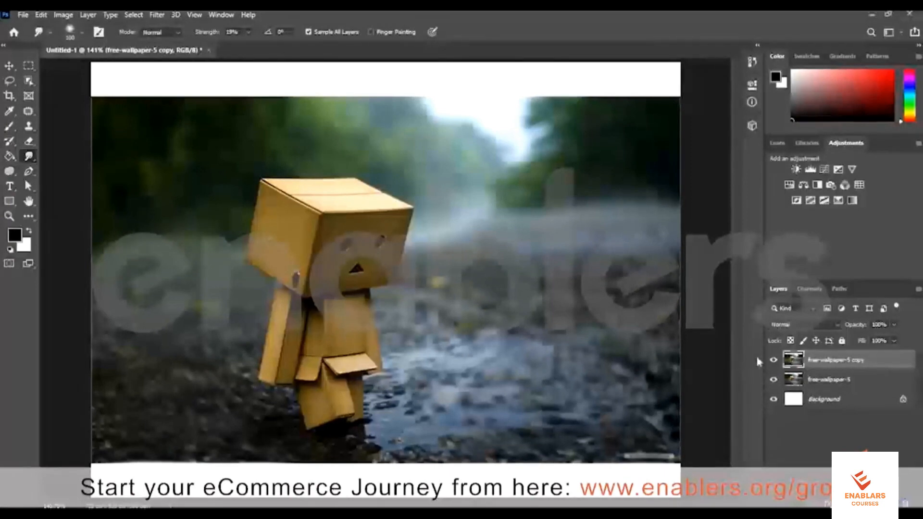
Toggle the smudged copy's visibility to compare it with the original, and delete the copy layer.
{"action": "left_click", "coordinate": [774, 361]}
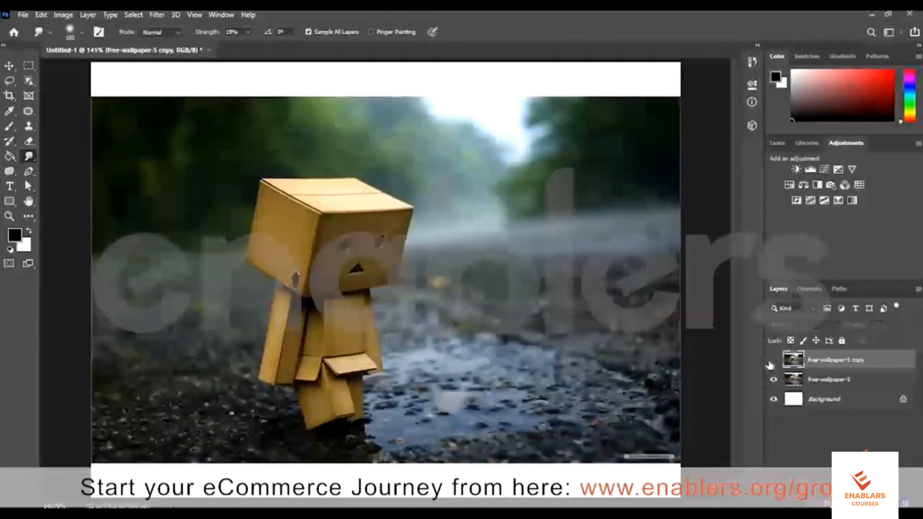
{"action": "left_click", "coordinate": [772, 362]}
{"action": "left_click", "coordinate": [773, 361]}
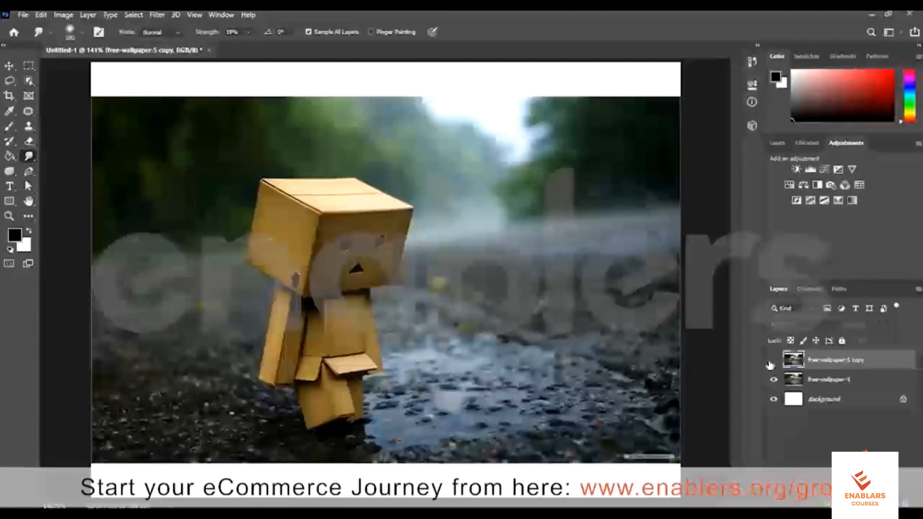
{"action": "left_click", "coordinate": [773, 361]}
{"action": "left_click", "coordinate": [774, 362]}
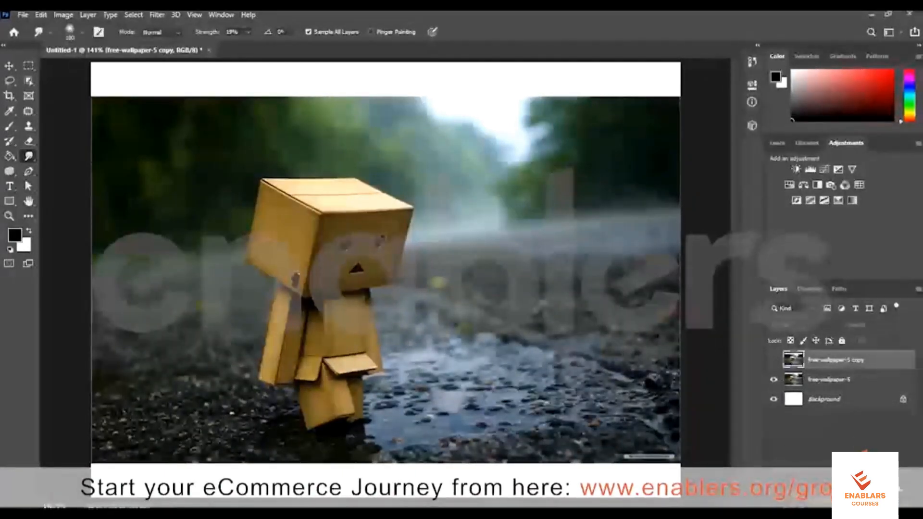
{"action": "key", "text": "Delete"}
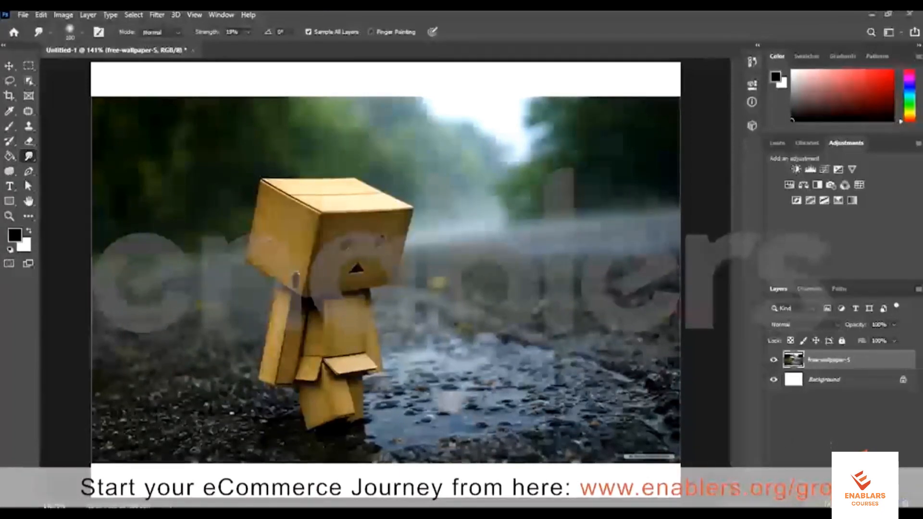
Switch to the Dodge tool and duplicate the free-wallpaper-5 layer.
{"action": "left_click", "coordinate": [10, 171]}
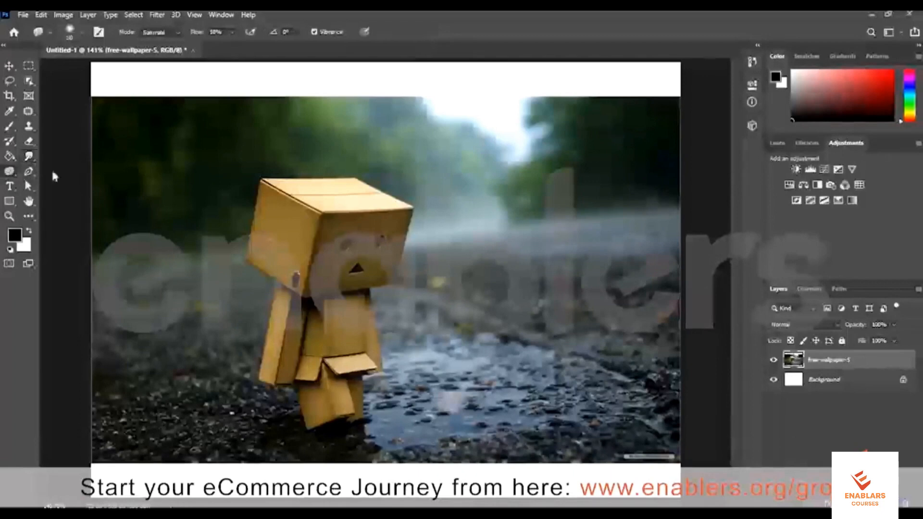
{"action": "left_click", "coordinate": [54, 170]}
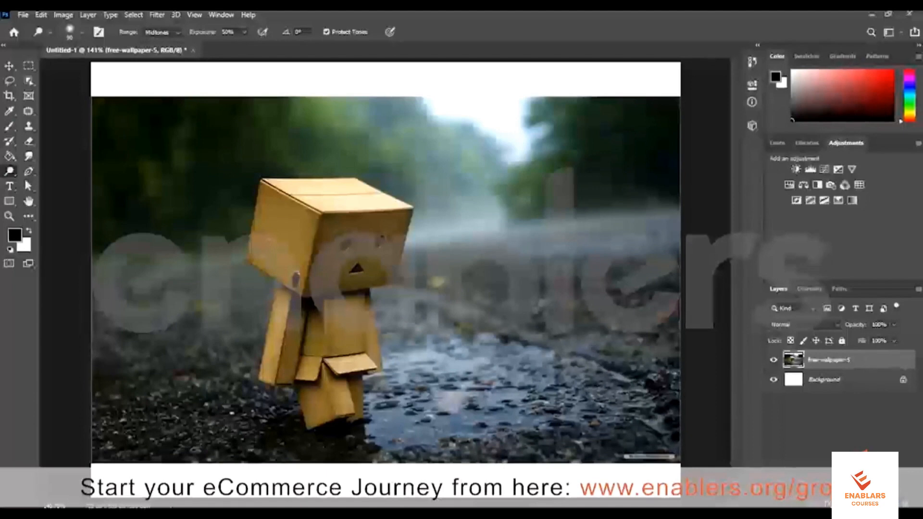
{"action": "left_click", "coordinate": [890, 503]}
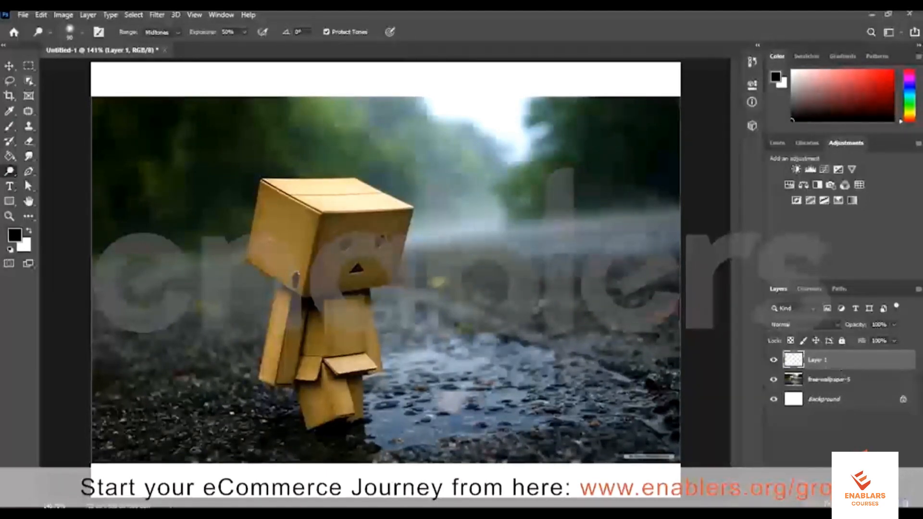
{"action": "key", "text": "ctrl+z"}
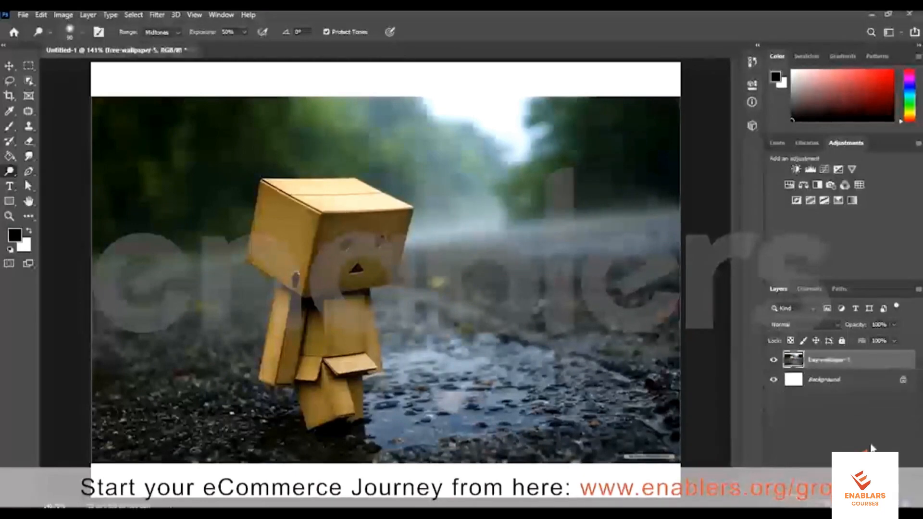
{"action": "key", "text": "ctrl+j"}
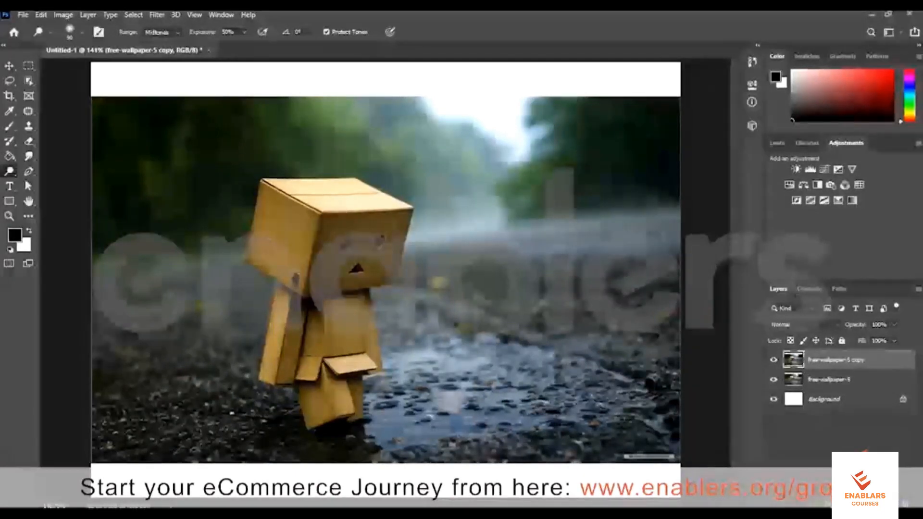
Lighten the puddle, the surrounding gravel and the box figure on the copied layer with the Dodge tool.
{"action": "mouse_move", "coordinate": [502, 339]}
{"action": "left_mouse_down"}
{"action": "mouse_move", "coordinate": [547, 352]}
{"action": "mouse_move", "coordinate": [552, 374]}
{"action": "mouse_move", "coordinate": [590, 407]}
{"action": "mouse_move", "coordinate": [531, 417]}
{"action": "mouse_move", "coordinate": [524, 432]}
{"action": "mouse_move", "coordinate": [358, 450]}
{"action": "left_mouse_up"}
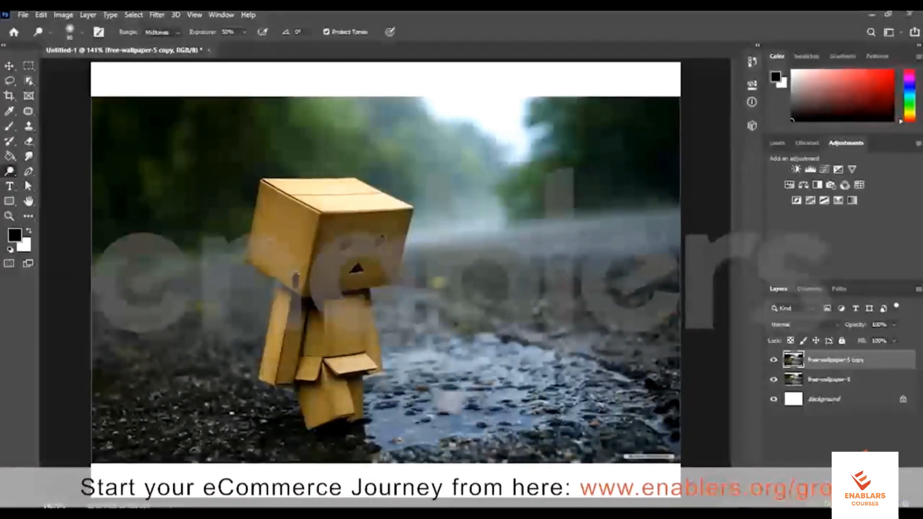
{"action": "mouse_move", "coordinate": [141, 283]}
{"action": "left_mouse_down"}
{"action": "mouse_move", "coordinate": [164, 353]}
{"action": "mouse_move", "coordinate": [201, 319]}
{"action": "mouse_move", "coordinate": [150, 273]}
{"action": "left_mouse_up"}
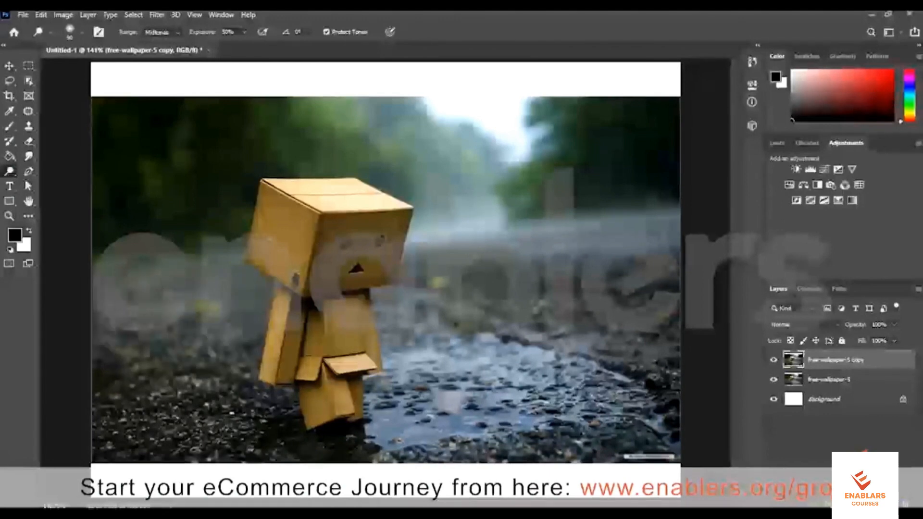
{"action": "mouse_move", "coordinate": [649, 375]}
{"action": "left_mouse_down"}
{"action": "mouse_move", "coordinate": [596, 317]}
{"action": "mouse_move", "coordinate": [622, 274]}
{"action": "mouse_move", "coordinate": [495, 279]}
{"action": "mouse_move", "coordinate": [445, 306]}
{"action": "mouse_move", "coordinate": [475, 338]}
{"action": "mouse_move", "coordinate": [455, 409]}
{"action": "mouse_move", "coordinate": [293, 373]}
{"action": "mouse_move", "coordinate": [363, 367]}
{"action": "mouse_move", "coordinate": [337, 326]}
{"action": "mouse_move", "coordinate": [276, 313]}
{"action": "mouse_move", "coordinate": [366, 284]}
{"action": "mouse_move", "coordinate": [370, 245]}
{"action": "mouse_move", "coordinate": [271, 200]}
{"action": "mouse_move", "coordinate": [366, 170]}
{"action": "left_mouse_up"}
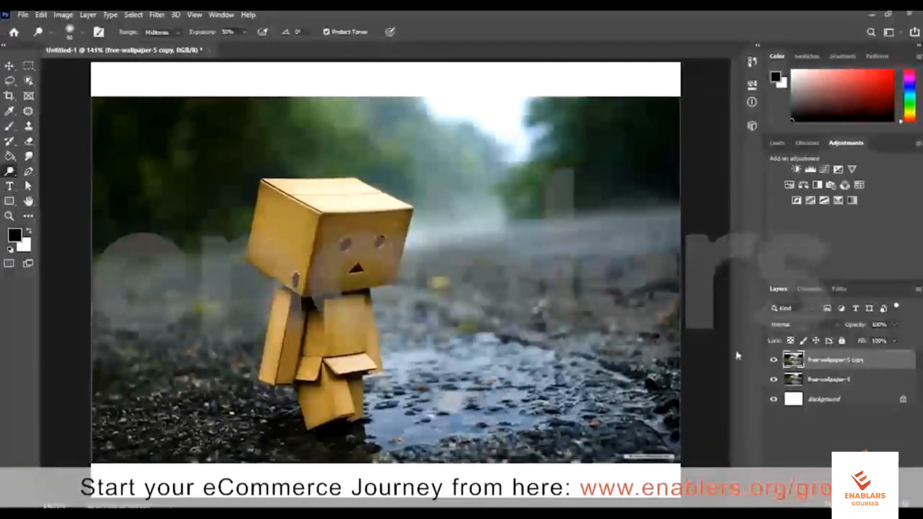
Toggle the dodged copy's visibility to compare it with the original, and remove the copy layer.
{"action": "left_click", "coordinate": [773, 360]}
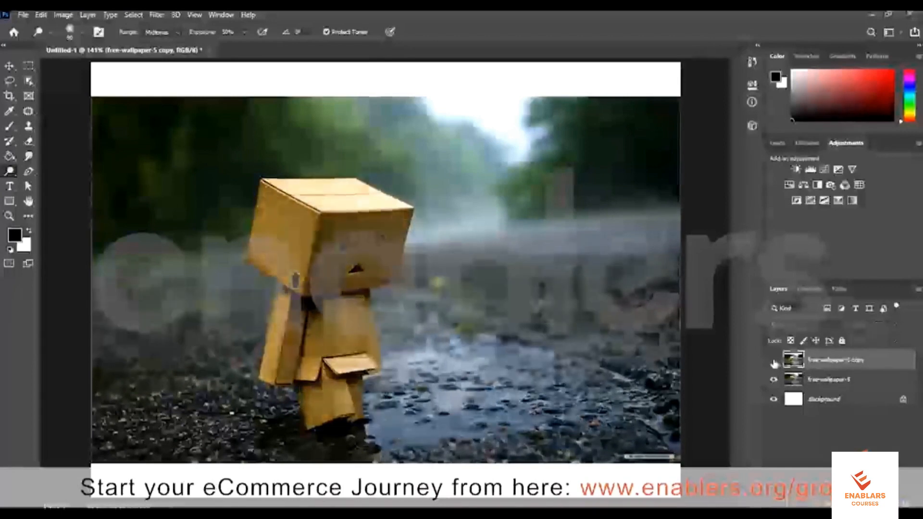
{"action": "left_click", "coordinate": [773, 360]}
{"action": "left_click", "coordinate": [773, 361]}
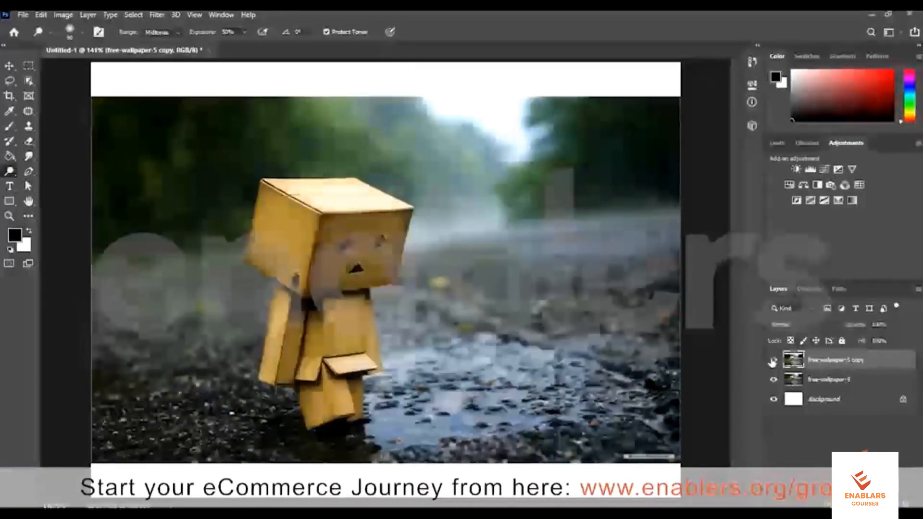
{"action": "left_click", "coordinate": [773, 361]}
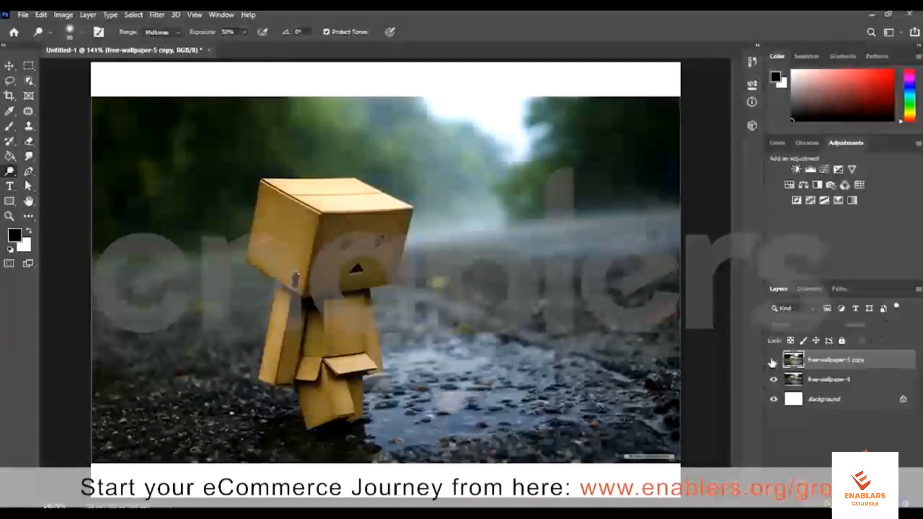
{"action": "left_click", "coordinate": [773, 360]}
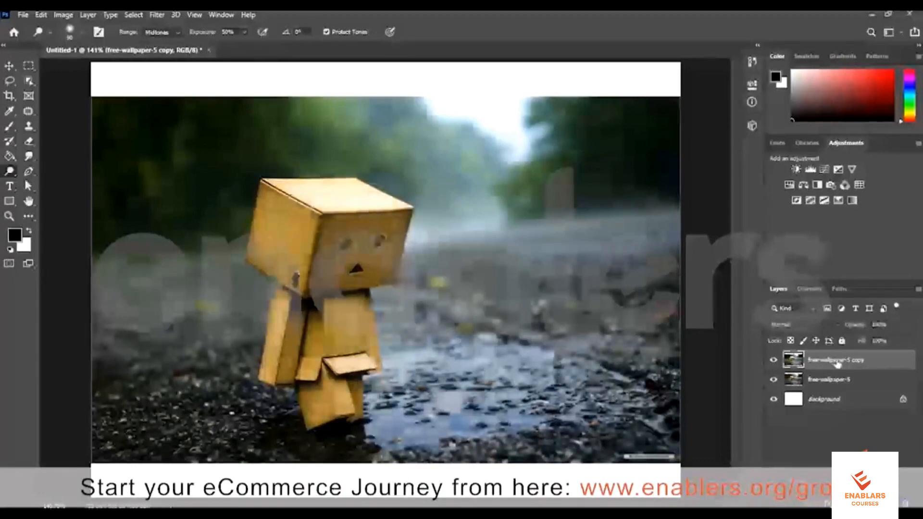
{"action": "key", "text": "ctrl+e"}
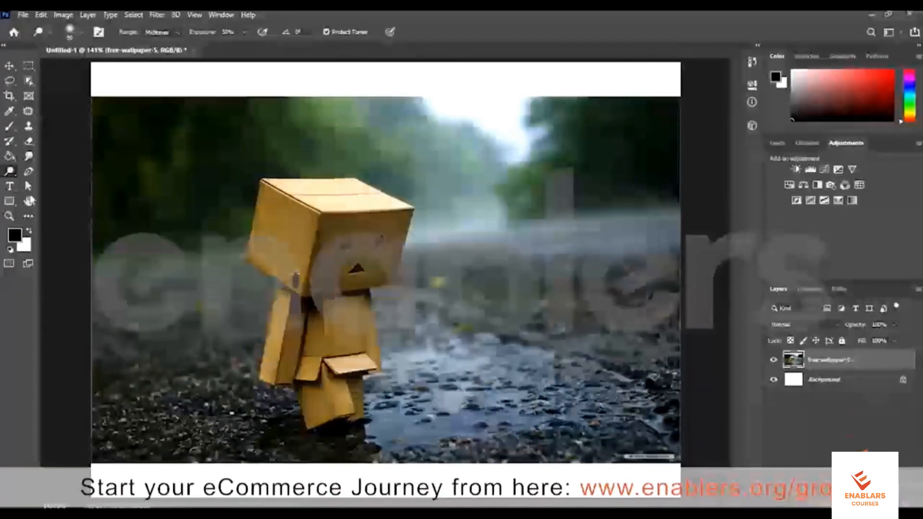
Darken the puddle, the gravel and the box figure's face and body on the wallpaper layer with the Burn tool.
{"action": "right_click", "coordinate": [9, 171]}
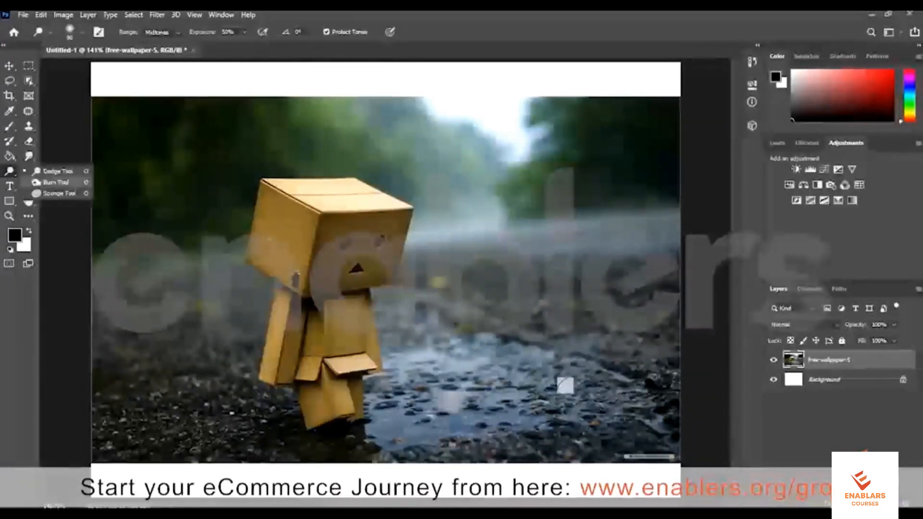
{"action": "left_click", "coordinate": [55, 182]}
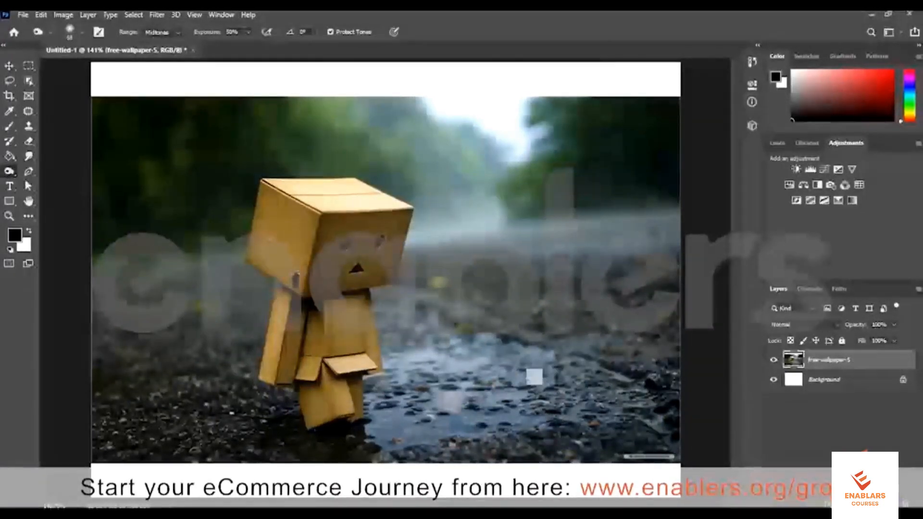
{"action": "mouse_move", "coordinate": [534, 377]}
{"action": "left_mouse_down"}
{"action": "mouse_move", "coordinate": [544, 398]}
{"action": "mouse_move", "coordinate": [462, 414]}
{"action": "mouse_move", "coordinate": [594, 434]}
{"action": "mouse_move", "coordinate": [562, 432]}
{"action": "mouse_move", "coordinate": [646, 402]}
{"action": "mouse_move", "coordinate": [570, 376]}
{"action": "mouse_move", "coordinate": [615, 371]}
{"action": "mouse_move", "coordinate": [605, 369]}
{"action": "mouse_move", "coordinate": [644, 335]}
{"action": "mouse_move", "coordinate": [603, 348]}
{"action": "mouse_move", "coordinate": [515, 344]}
{"action": "mouse_move", "coordinate": [505, 360]}
{"action": "mouse_move", "coordinate": [412, 413]}
{"action": "mouse_move", "coordinate": [452, 418]}
{"action": "mouse_move", "coordinate": [351, 436]}
{"action": "mouse_move", "coordinate": [269, 433]}
{"action": "mouse_move", "coordinate": [195, 408]}
{"action": "mouse_move", "coordinate": [143, 415]}
{"action": "mouse_move", "coordinate": [175, 390]}
{"action": "mouse_move", "coordinate": [109, 393]}
{"action": "mouse_move", "coordinate": [126, 362]}
{"action": "mouse_move", "coordinate": [154, 349]}
{"action": "mouse_move", "coordinate": [100, 332]}
{"action": "mouse_move", "coordinate": [158, 315]}
{"action": "mouse_move", "coordinate": [273, 364]}
{"action": "mouse_move", "coordinate": [314, 402]}
{"action": "mouse_move", "coordinate": [343, 394]}
{"action": "mouse_move", "coordinate": [380, 358]}
{"action": "mouse_move", "coordinate": [318, 350]}
{"action": "mouse_move", "coordinate": [348, 345]}
{"action": "mouse_move", "coordinate": [336, 316]}
{"action": "mouse_move", "coordinate": [353, 305]}
{"action": "mouse_move", "coordinate": [346, 283]}
{"action": "mouse_move", "coordinate": [415, 267]}
{"action": "mouse_move", "coordinate": [338, 256]}
{"action": "mouse_move", "coordinate": [302, 223]}
{"action": "mouse_move", "coordinate": [324, 206]}
{"action": "mouse_move", "coordinate": [310, 189]}
{"action": "mouse_move", "coordinate": [290, 196]}
{"action": "mouse_move", "coordinate": [348, 204]}
{"action": "mouse_move", "coordinate": [394, 253]}
{"action": "mouse_move", "coordinate": [310, 287]}
{"action": "mouse_move", "coordinate": [365, 305]}
{"action": "mouse_move", "coordinate": [340, 350]}
{"action": "left_mouse_up"}
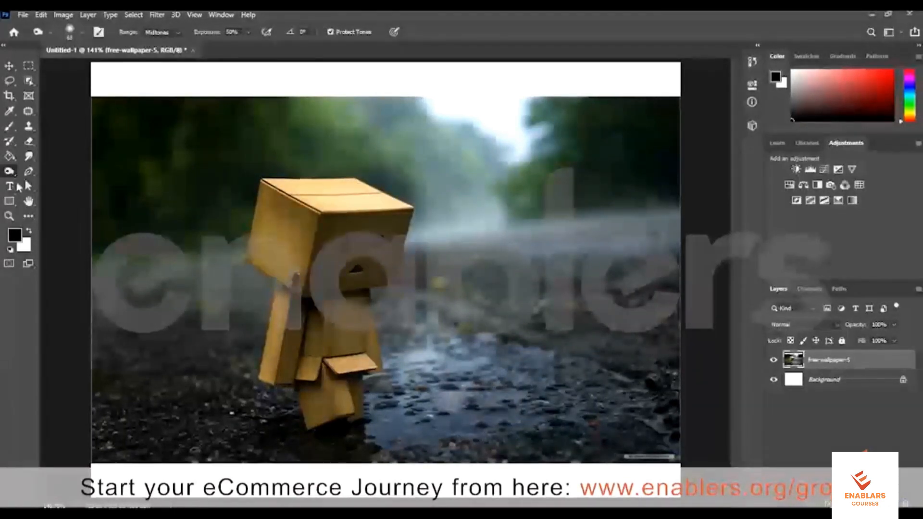
Try to lighten the darkened ground around the puddle with the Dodge tool, and undo the stroke.
{"action": "right_click", "coordinate": [19, 174]}
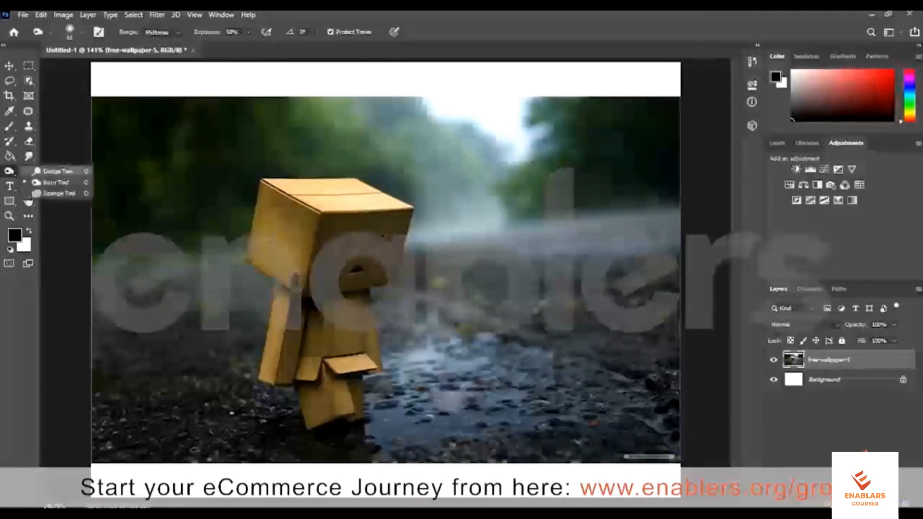
{"action": "left_click", "coordinate": [58, 169]}
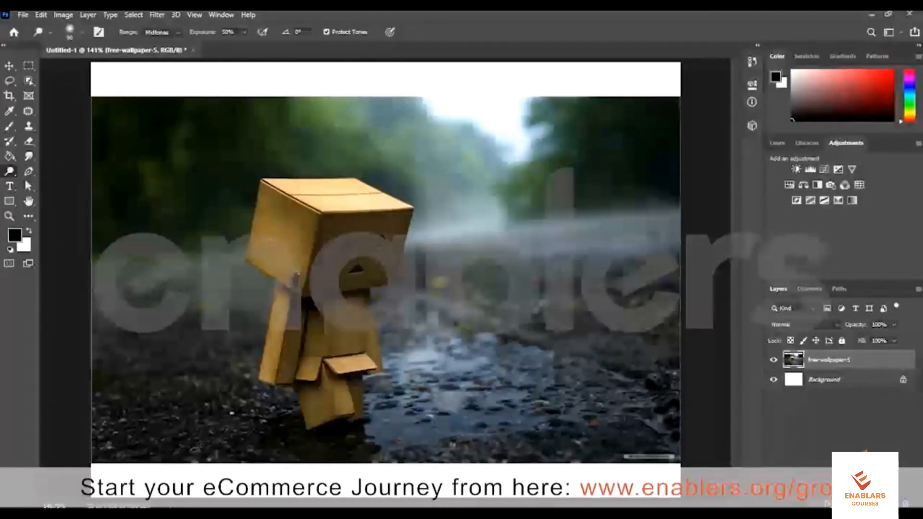
{"action": "mouse_move", "coordinate": [577, 375]}
{"action": "left_mouse_down"}
{"action": "mouse_move", "coordinate": [480, 336]}
{"action": "mouse_move", "coordinate": [577, 301]}
{"action": "left_mouse_up"}
{"action": "key", "text": "ctrl+z"}
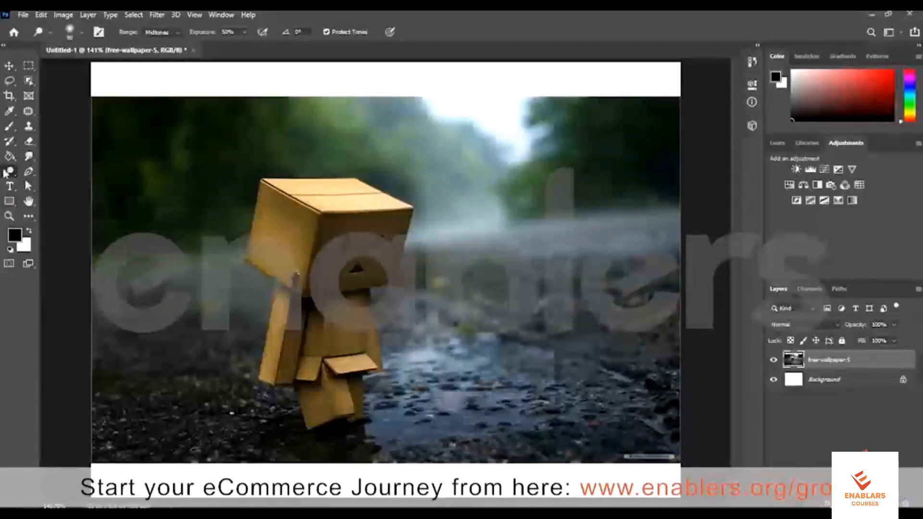
Return to the Burn tool and darken the puddle and the road behind it further.
{"action": "right_click", "coordinate": [10, 171]}
{"action": "left_click", "coordinate": [58, 181]}
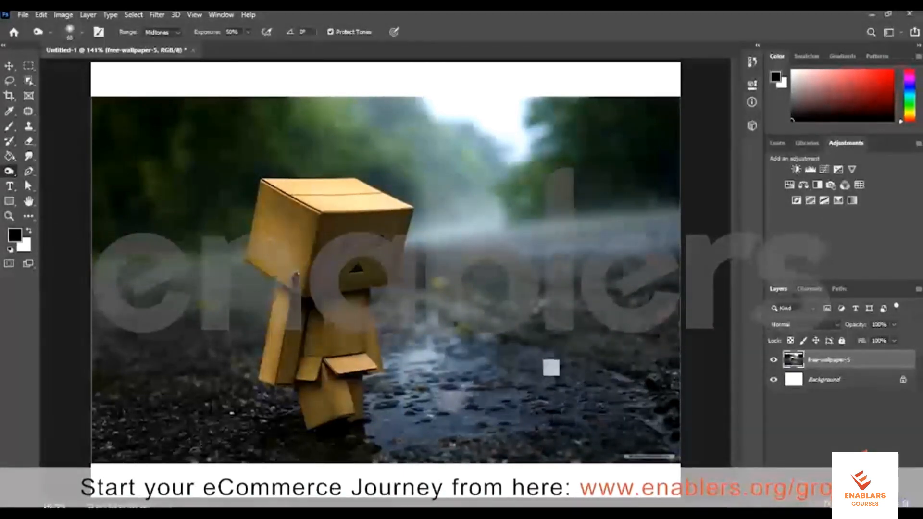
{"action": "mouse_move", "coordinate": [440, 371]}
{"action": "left_mouse_down"}
{"action": "mouse_move", "coordinate": [507, 284]}
{"action": "mouse_move", "coordinate": [527, 301]}
{"action": "mouse_move", "coordinate": [475, 279]}
{"action": "left_mouse_up"}
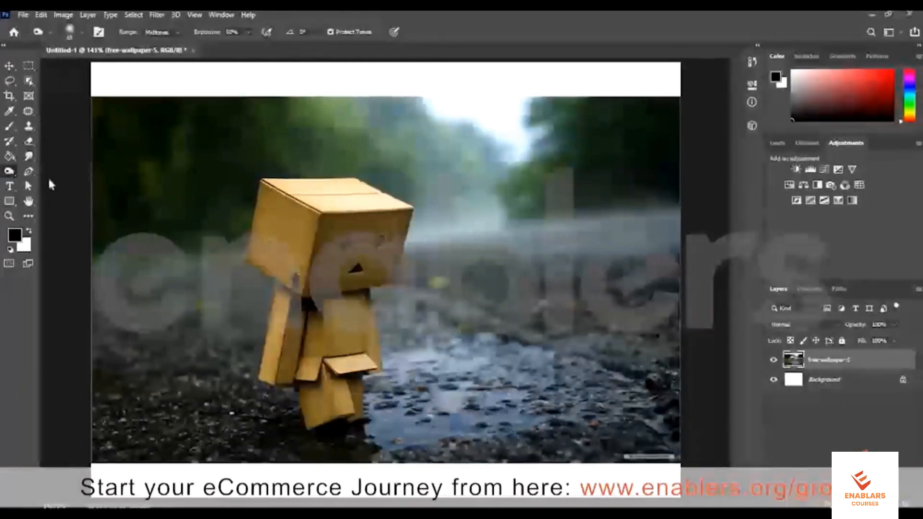
Intensify the colours of the box figure and the puddle with the Sponge tool in Saturate mode.
{"action": "right_click", "coordinate": [8, 171]}
{"action": "left_click", "coordinate": [53, 192]}
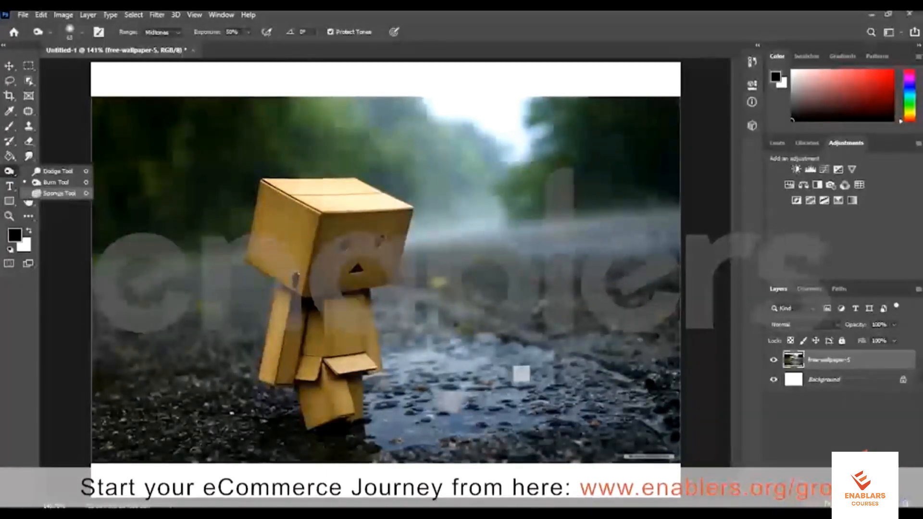
{"action": "mouse_move", "coordinate": [365, 383]}
{"action": "left_mouse_down"}
{"action": "mouse_move", "coordinate": [327, 396]}
{"action": "mouse_move", "coordinate": [324, 372]}
{"action": "mouse_move", "coordinate": [282, 330]}
{"action": "mouse_move", "coordinate": [298, 296]}
{"action": "mouse_move", "coordinate": [298, 257]}
{"action": "mouse_move", "coordinate": [274, 249]}
{"action": "mouse_move", "coordinate": [241, 215]}
{"action": "mouse_move", "coordinate": [303, 229]}
{"action": "mouse_move", "coordinate": [359, 366]}
{"action": "left_mouse_up"}
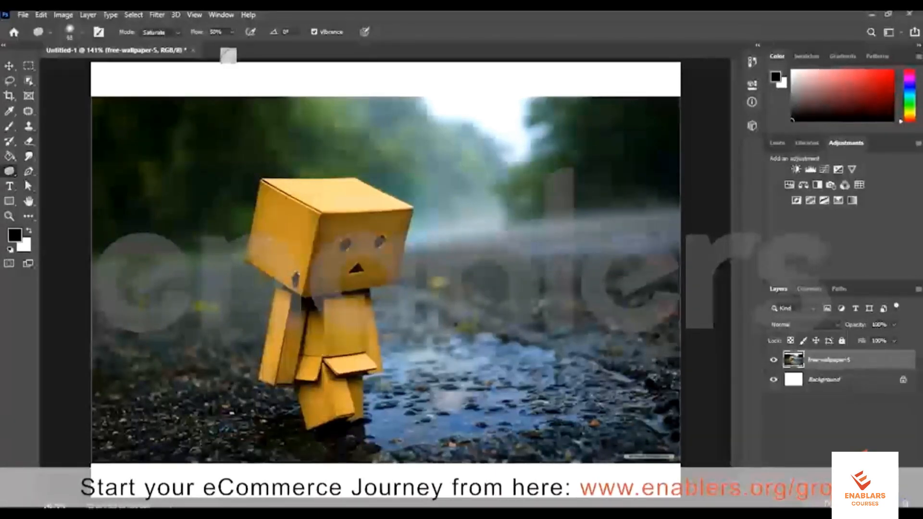
{"action": "left_click", "coordinate": [233, 34]}
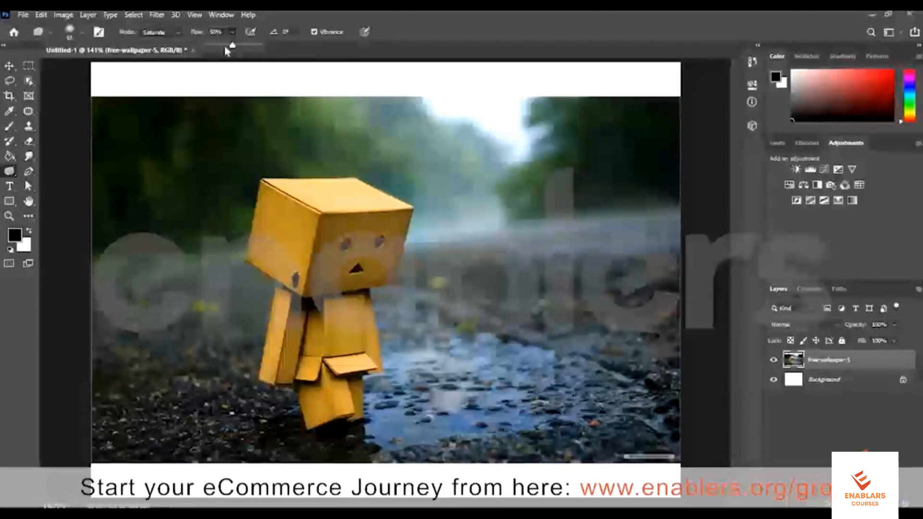
{"action": "left_click", "coordinate": [231, 32]}
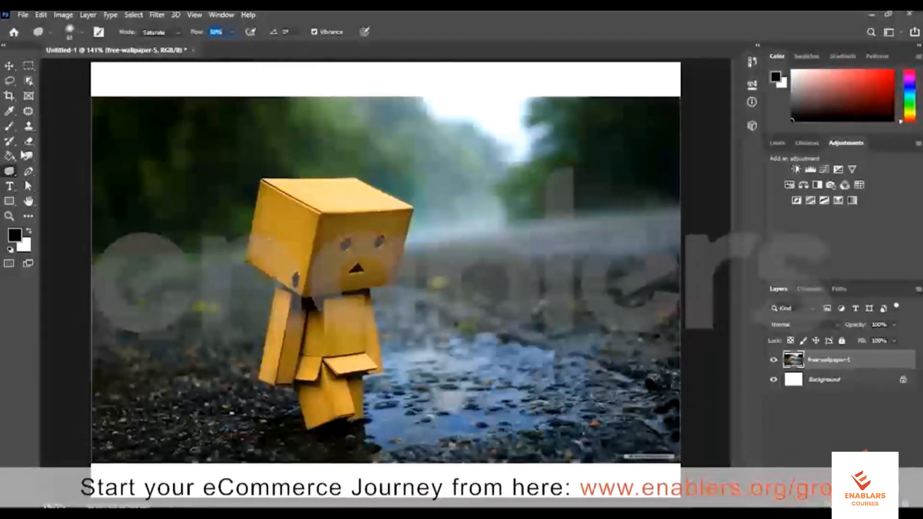
Revisit the Dodge tool and select the Blur tool.
{"action": "right_click", "coordinate": [11, 173]}
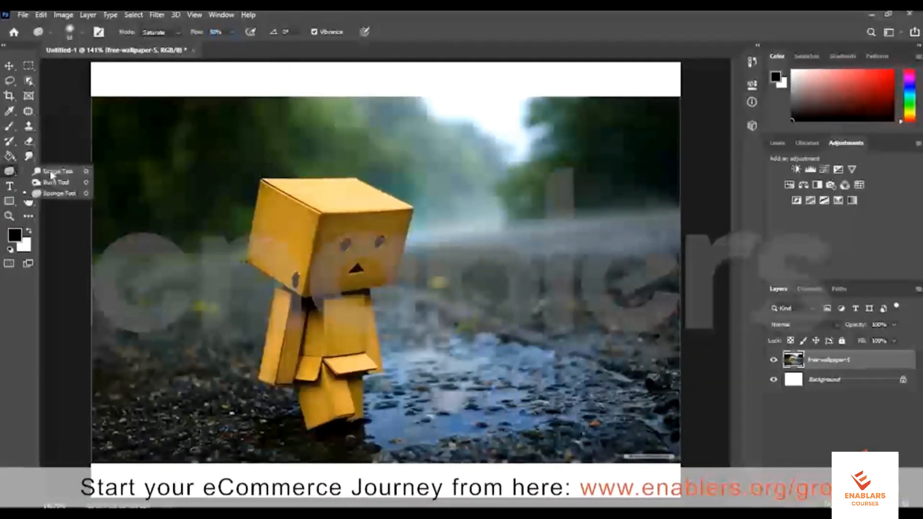
{"action": "left_click", "coordinate": [52, 172]}
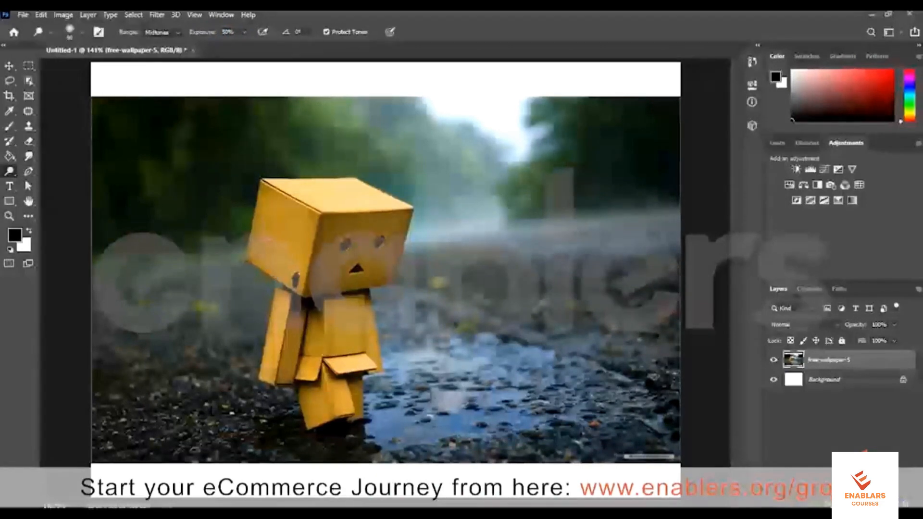
{"action": "key", "text": "alt+shift+s"}
{"action": "left_click", "coordinate": [29, 156]}
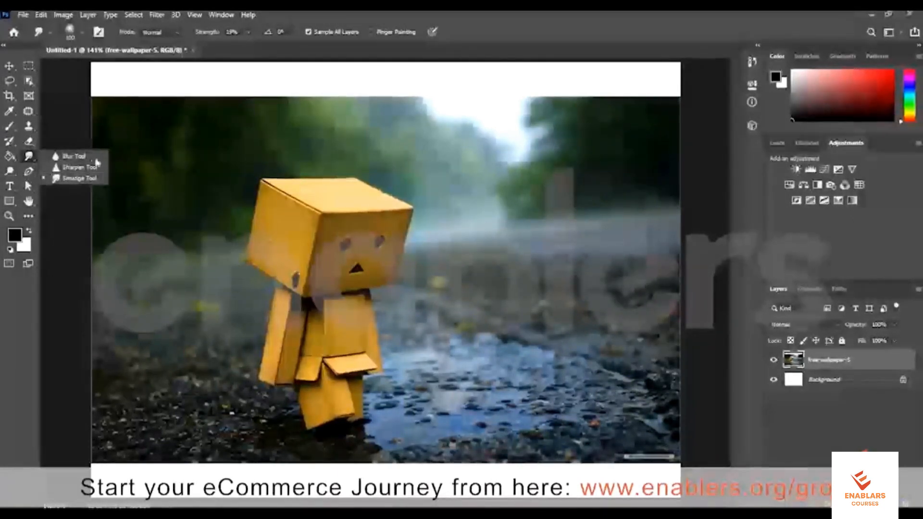
{"action": "left_click", "coordinate": [72, 156]}
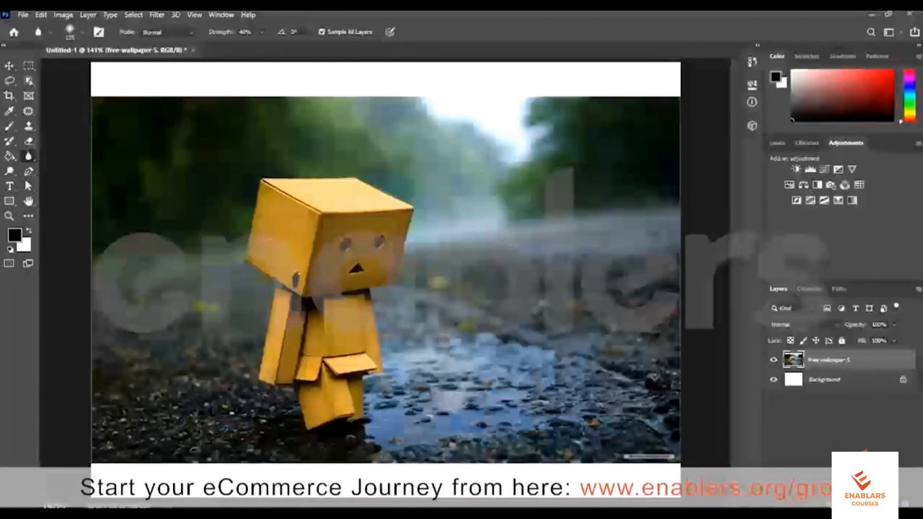
Open the Filter Gallery for the free-wallpaper-5 layer and explore its filter categories.
{"action": "left_click", "coordinate": [155, 15]}
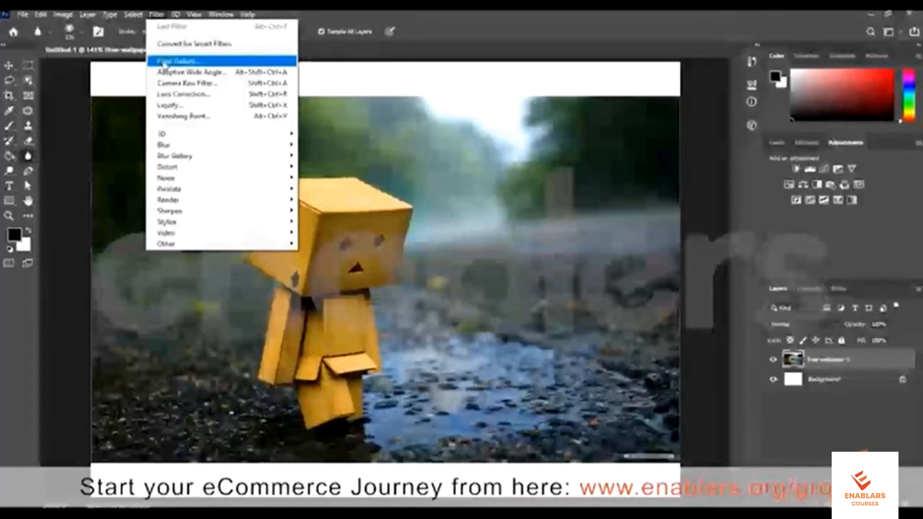
{"action": "left_click", "coordinate": [221, 61]}
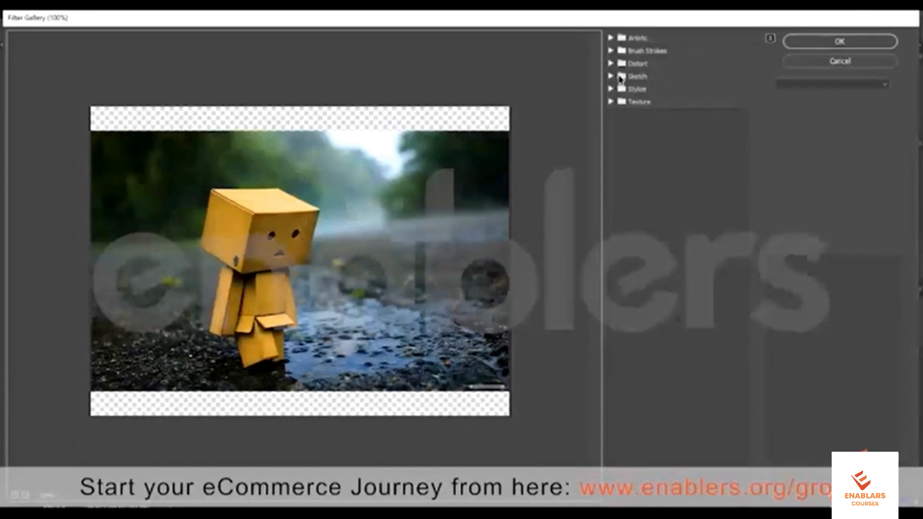
{"action": "left_click", "coordinate": [611, 37]}
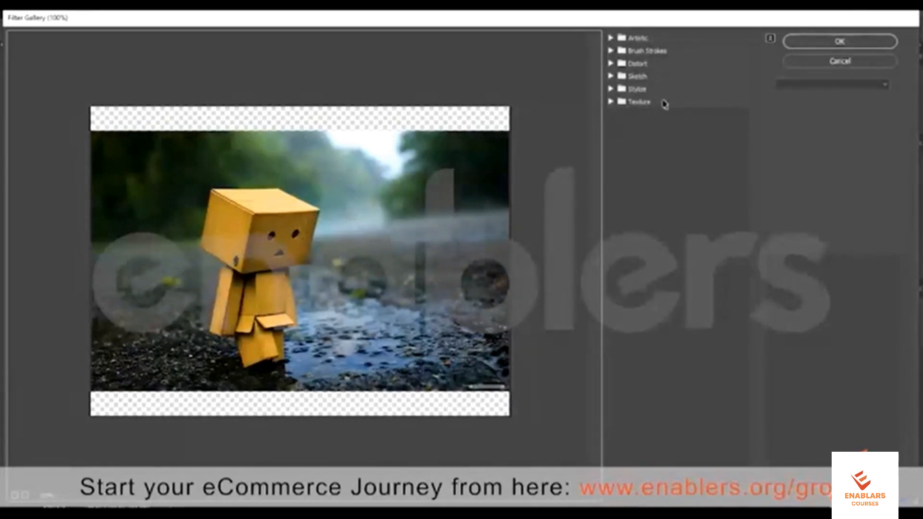